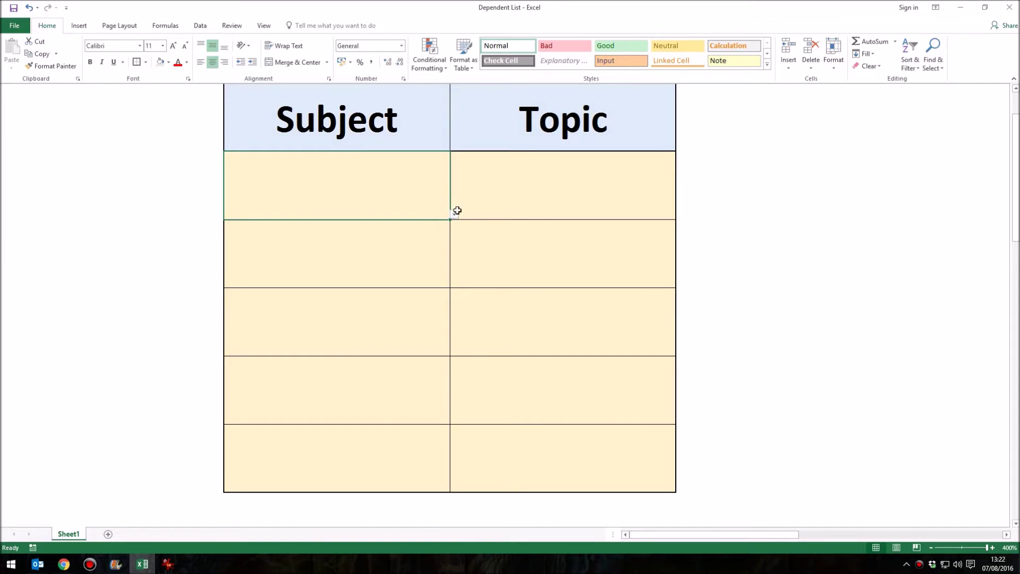
# Open the Subject drop-down several times and close it without choosing a subject.
pyautogui.press('Right')
pyautogui.click(430, 209)
pyautogui.click(454, 216)
pyautogui.click(454, 215)
pyautogui.click(454, 215)
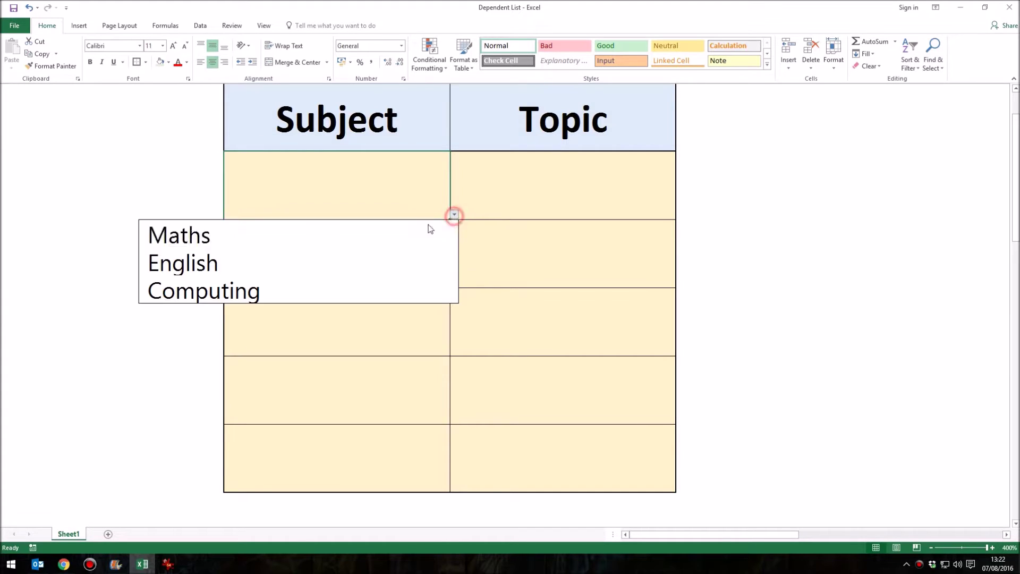
pyautogui.press('Down')
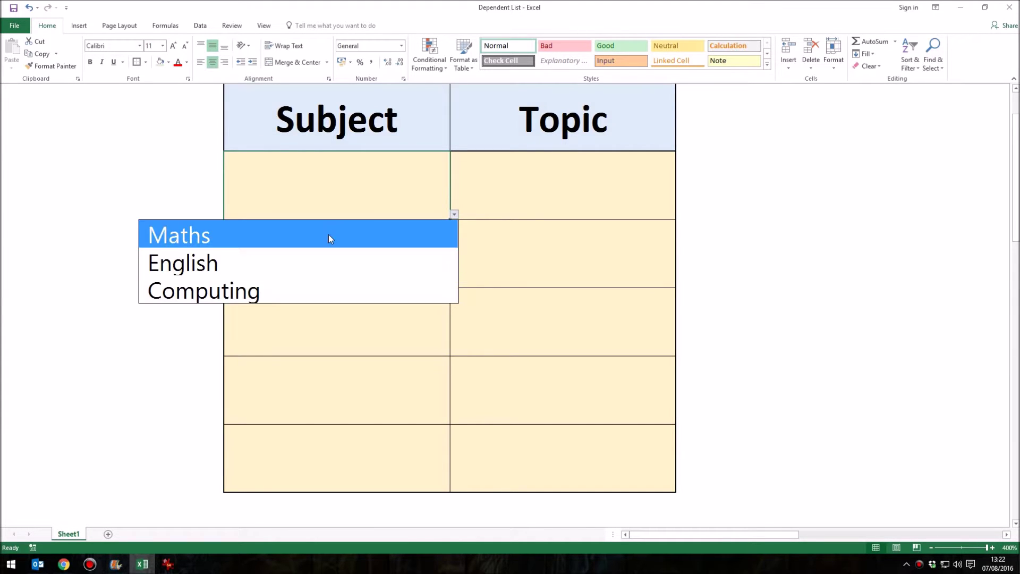
pyautogui.click(317, 189)
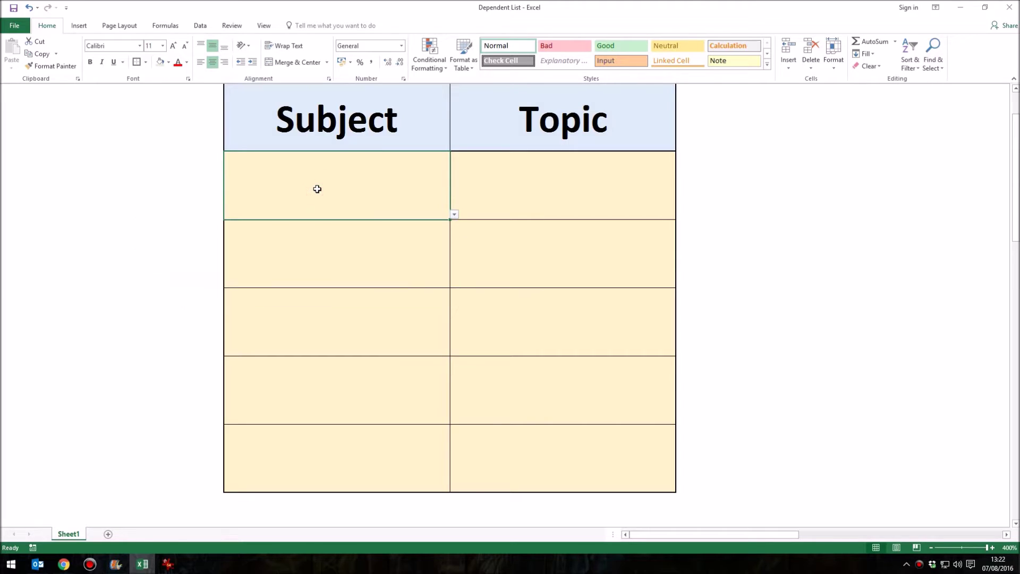
pyautogui.click(302, 197)
pyautogui.click(455, 215)
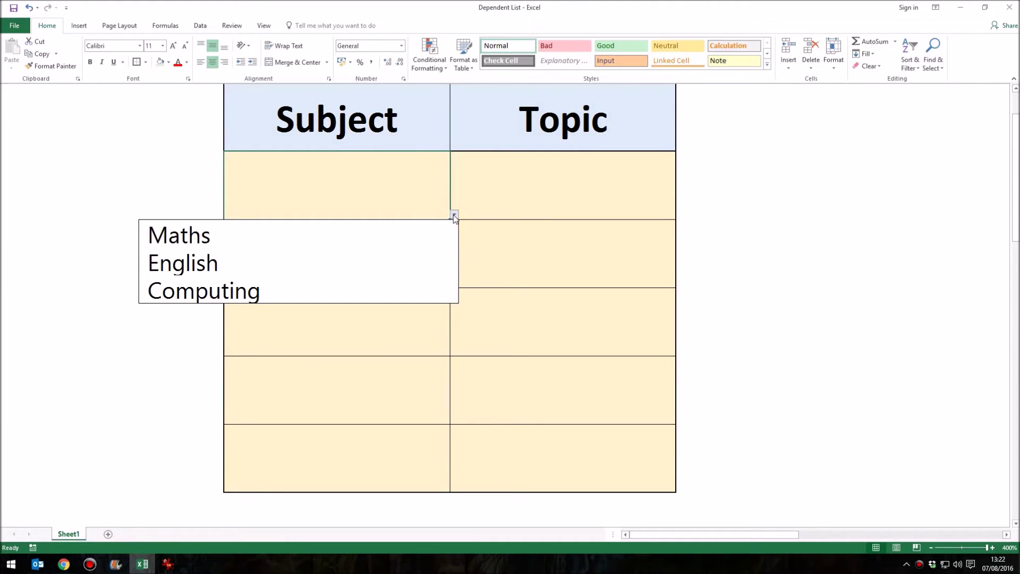
pyautogui.click(358, 181)
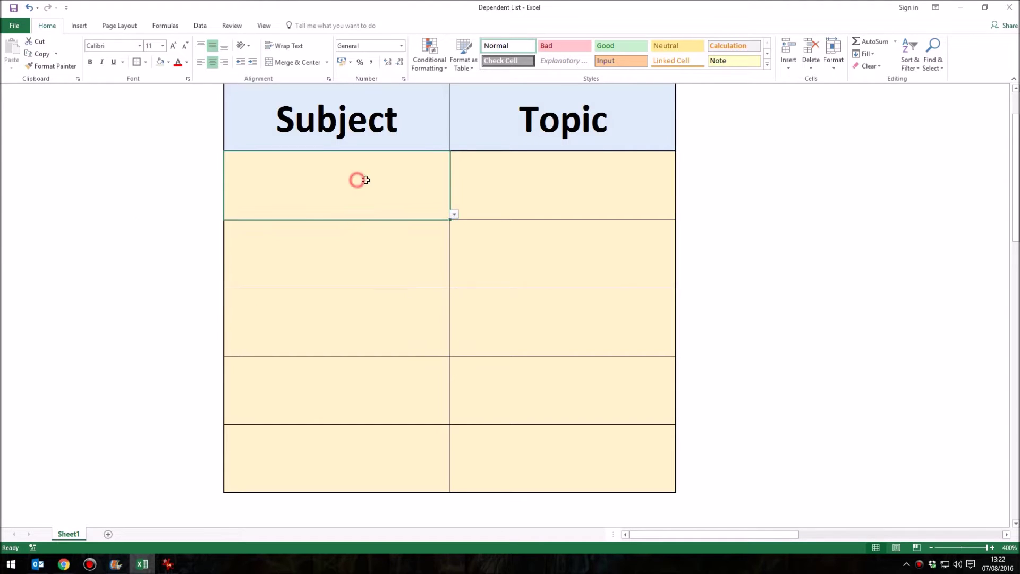
# Try the Topic drop-down while no subject is chosen.
pyautogui.click(508, 185)
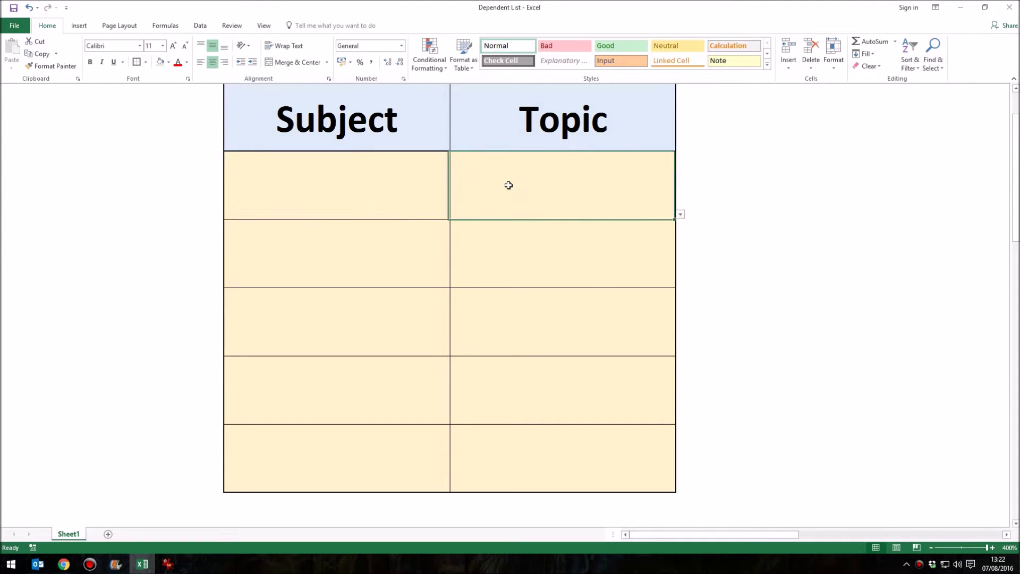
pyautogui.click(681, 214)
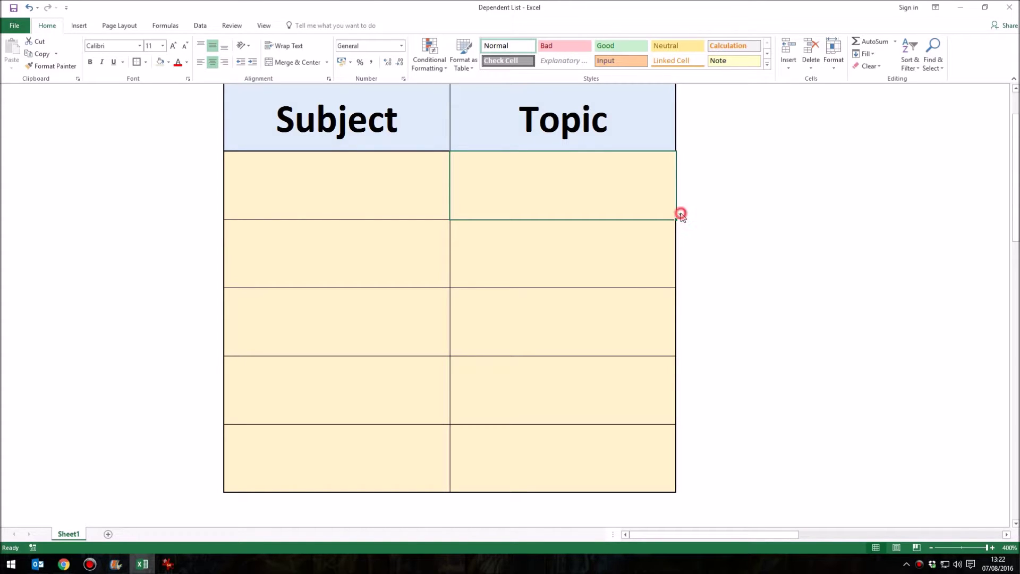
pyautogui.click(681, 214)
# Pick Maths as the subject and view its topics: Measurement, Angles, Fractions, Graphs.
pyautogui.click(410, 193)
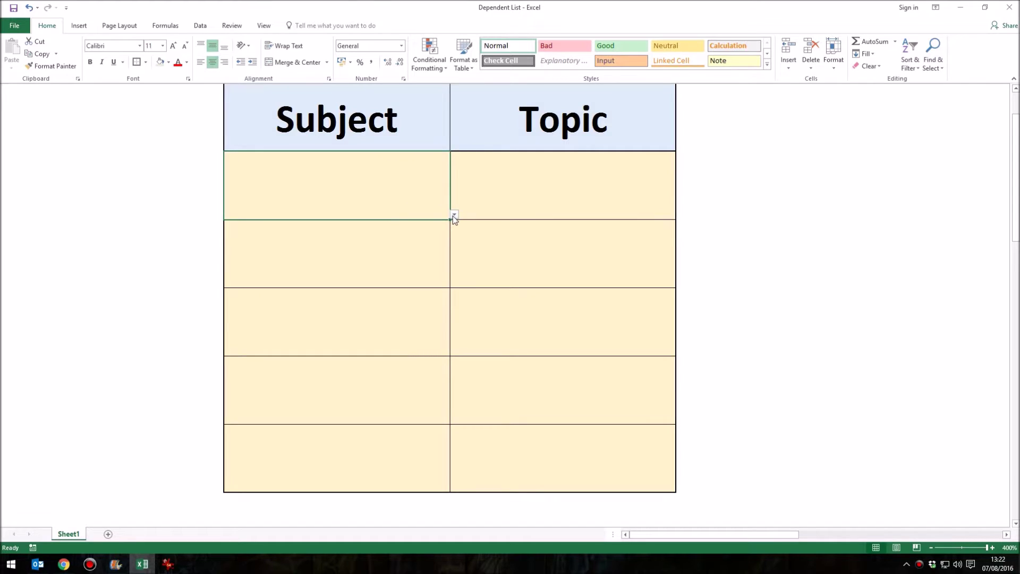
pyautogui.click(455, 215)
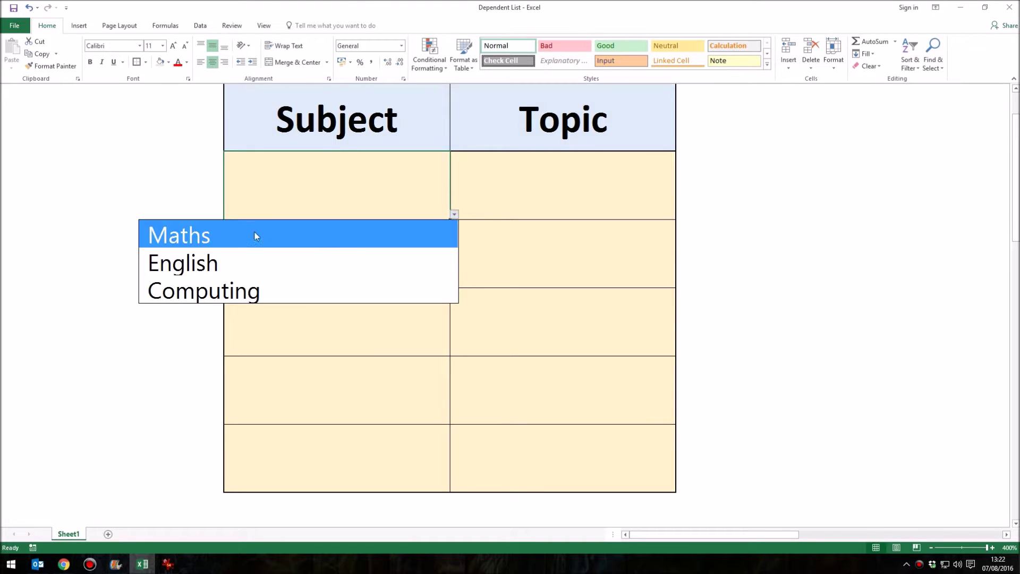
pyautogui.click(216, 234)
pyautogui.click(529, 199)
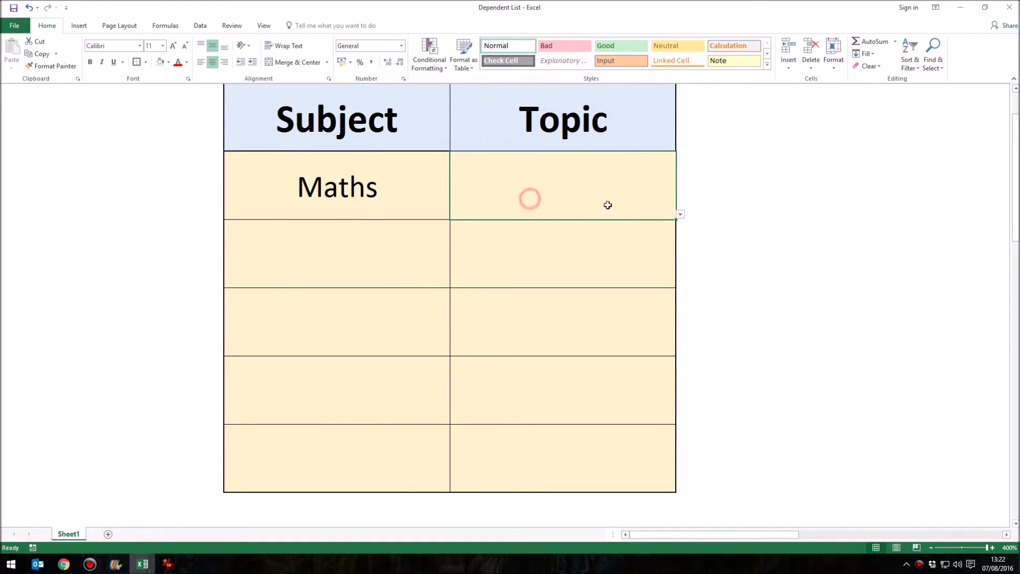
pyautogui.click(681, 215)
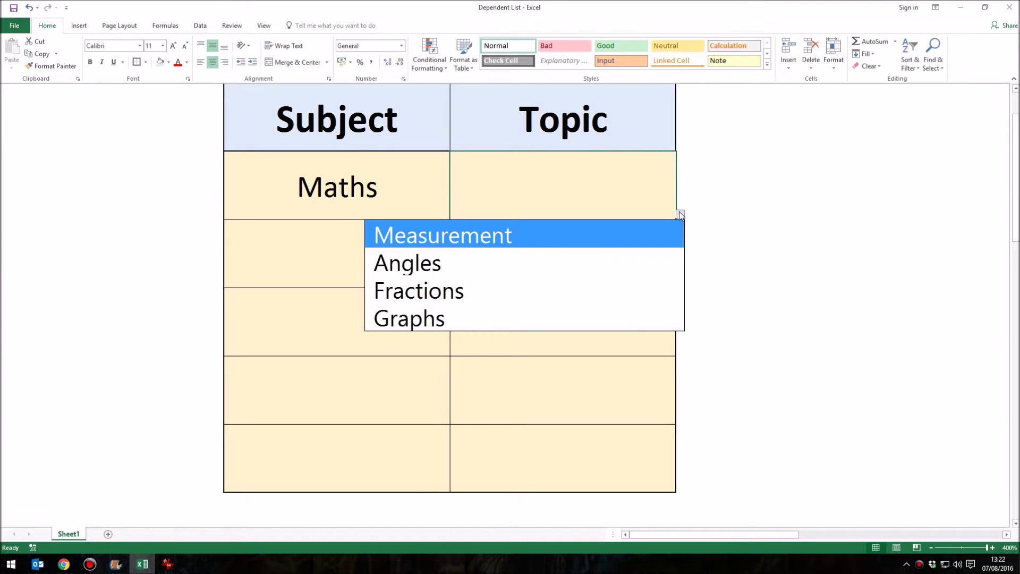
pyautogui.click(680, 215)
# Change the subject to English and check its topic list.
pyautogui.click(382, 185)
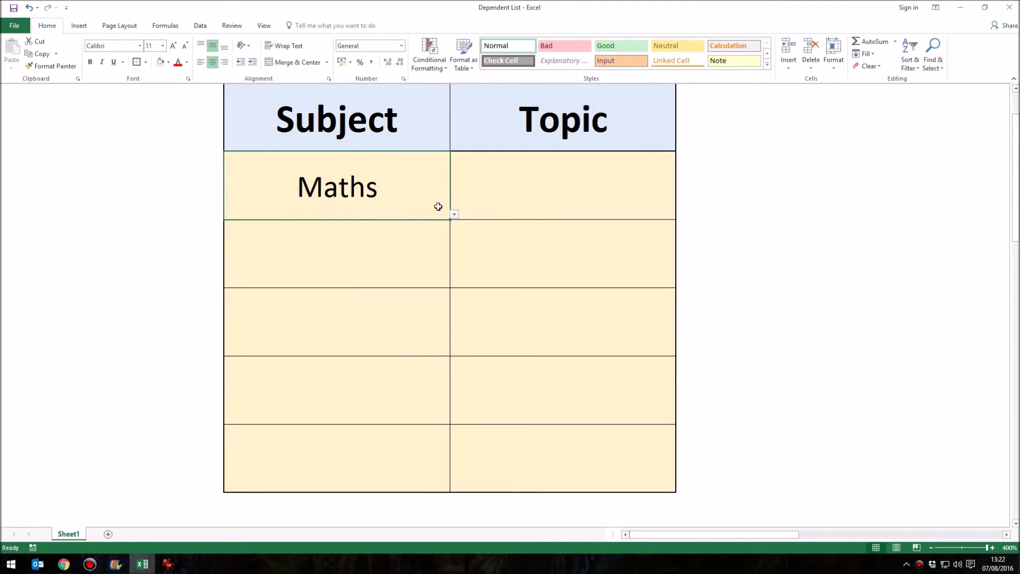
pyautogui.click(454, 215)
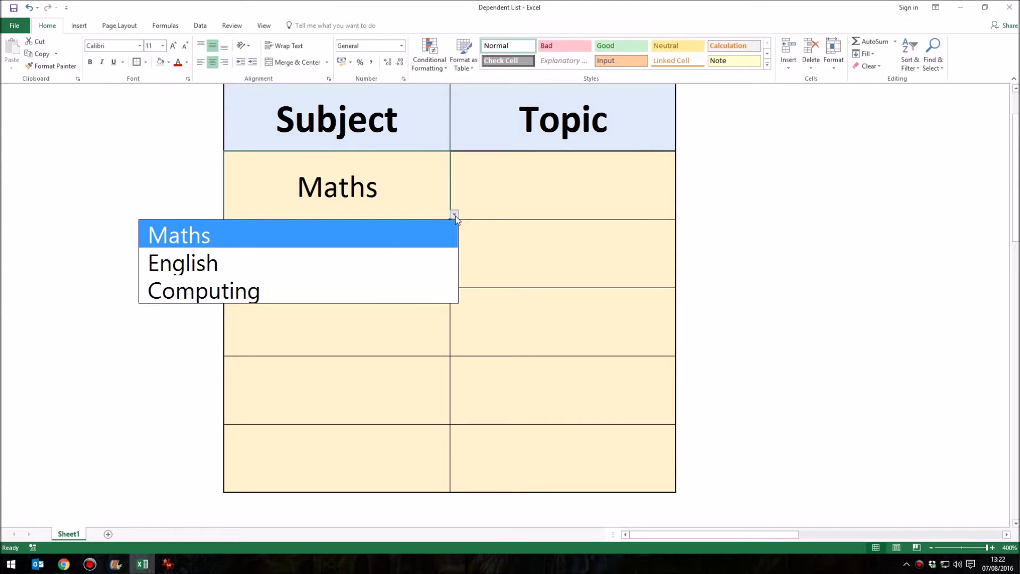
pyautogui.click(360, 264)
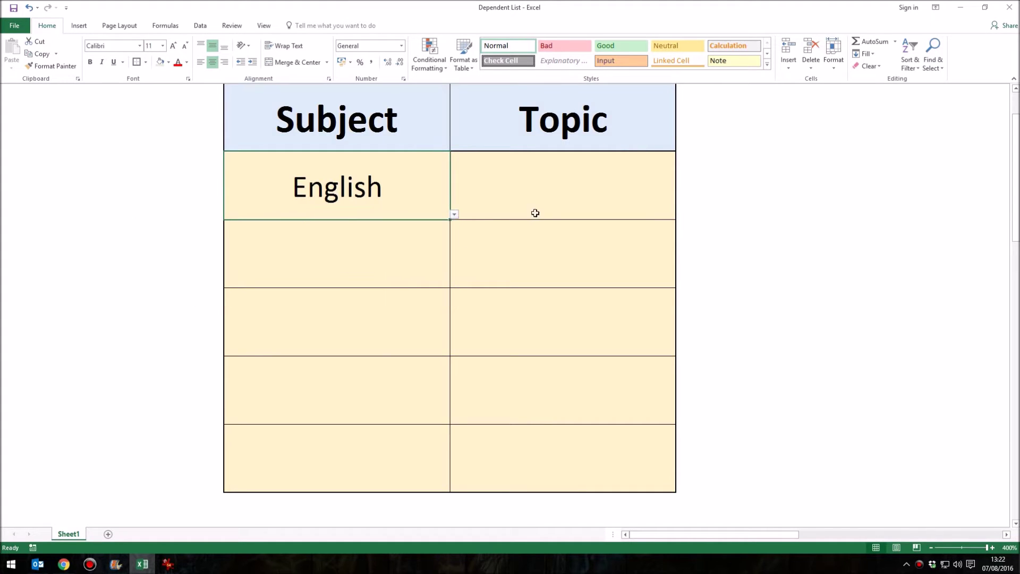
pyautogui.click(554, 205)
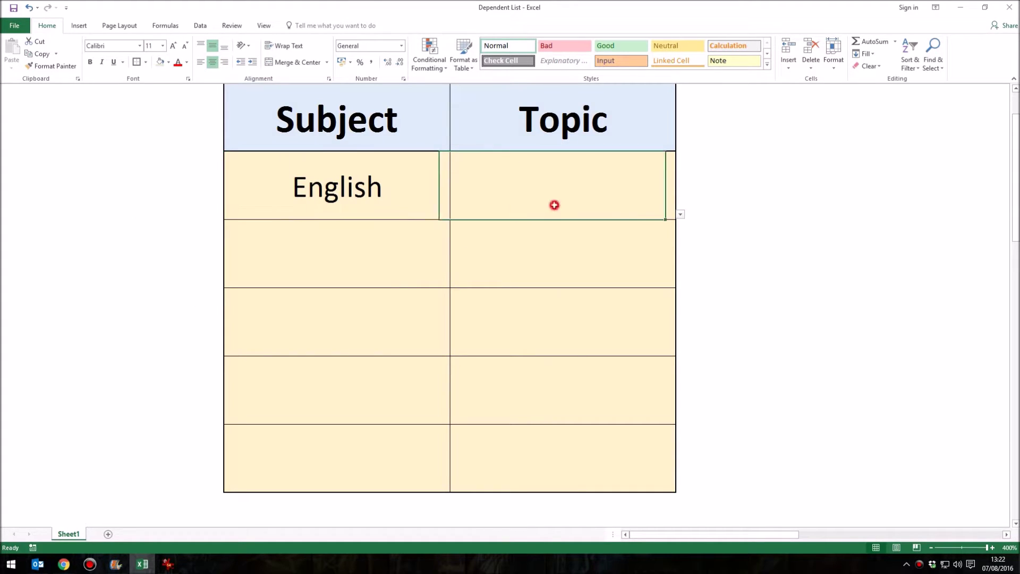
pyautogui.click(681, 216)
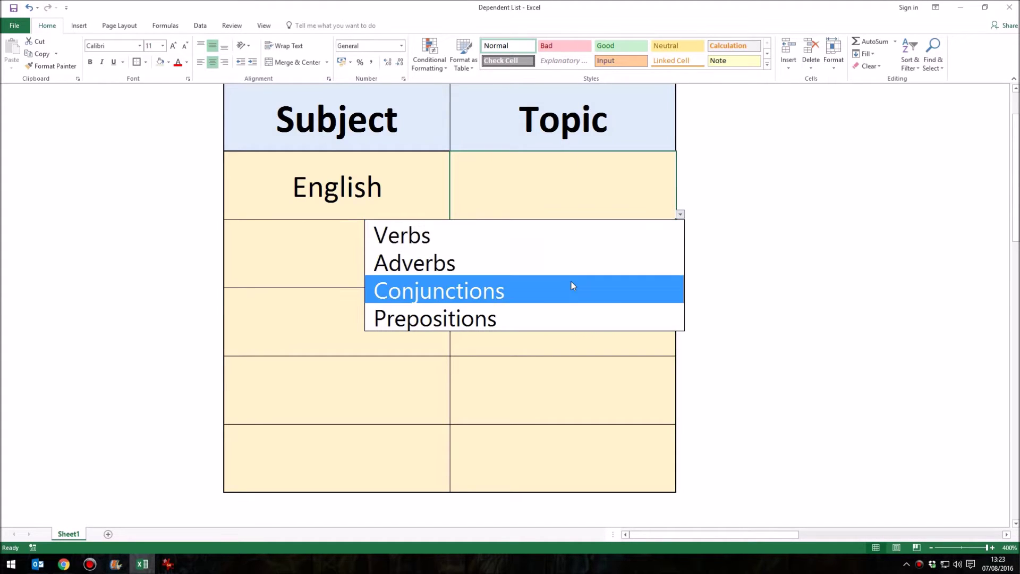
pyautogui.click(405, 172)
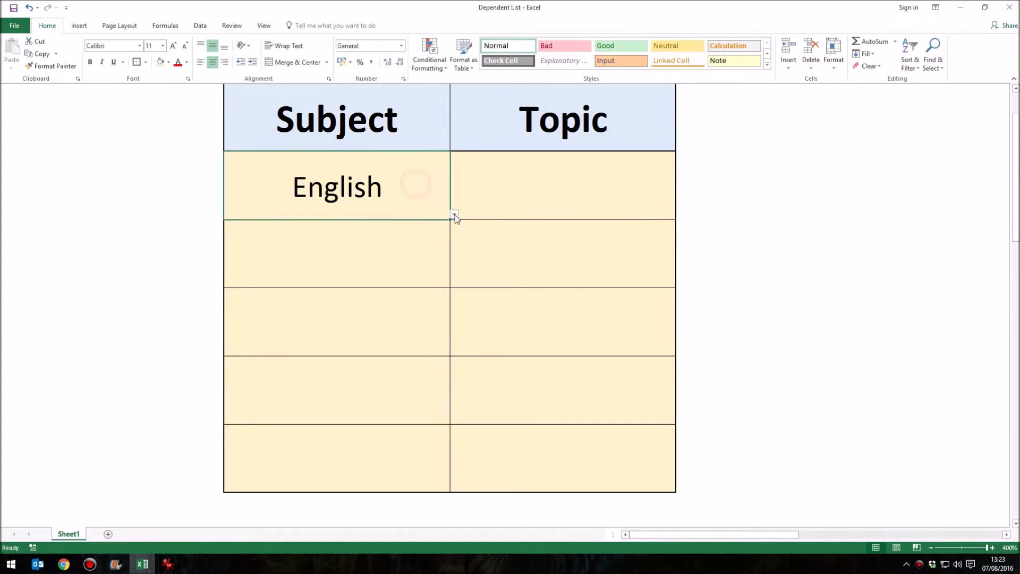
# Change the subject to Computing and pick Algorithm from its topics.
pyautogui.click(454, 215)
pyautogui.click(388, 292)
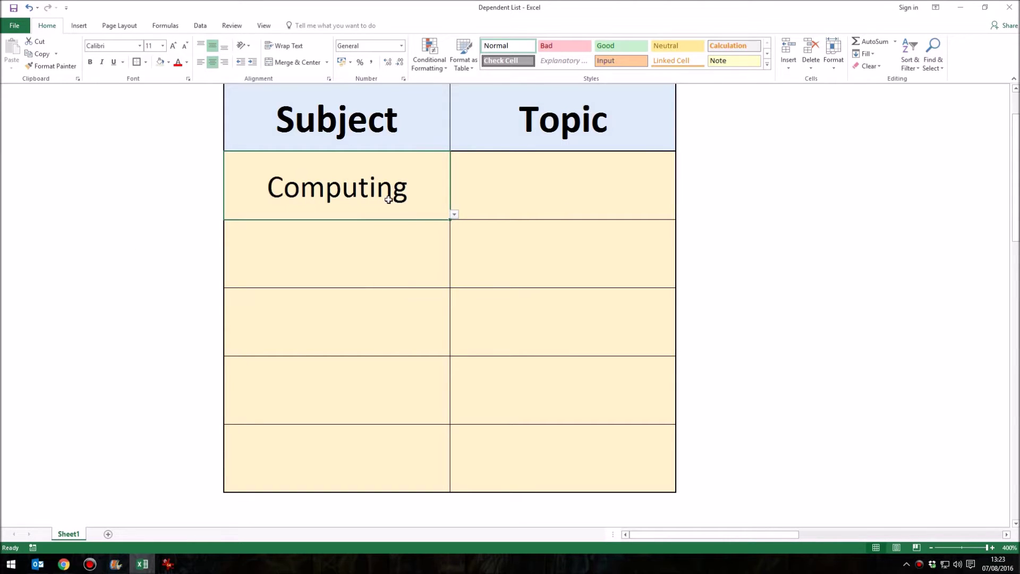
pyautogui.click(533, 196)
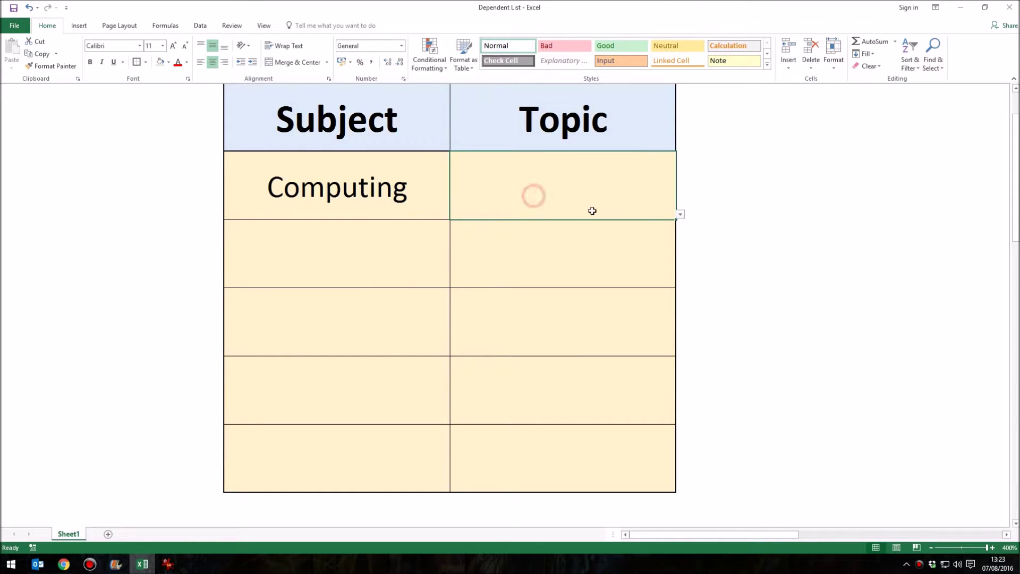
pyautogui.click(681, 216)
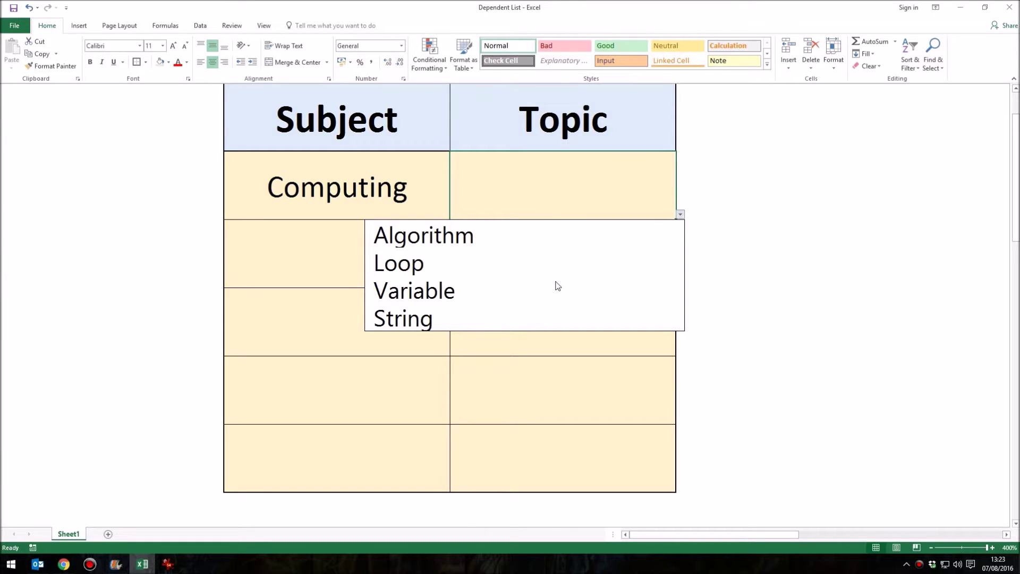
pyautogui.click(448, 236)
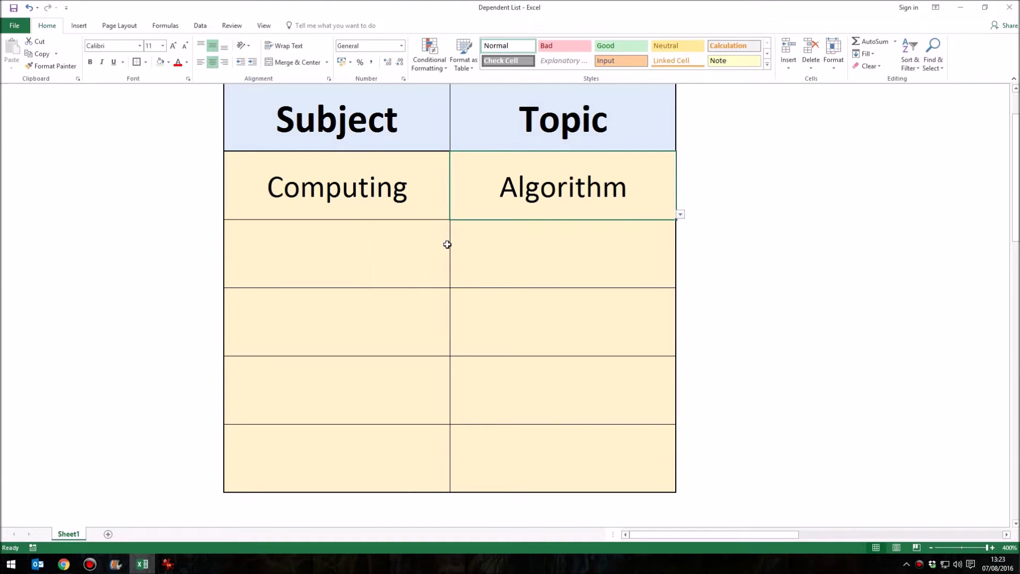
pyautogui.click(392, 186)
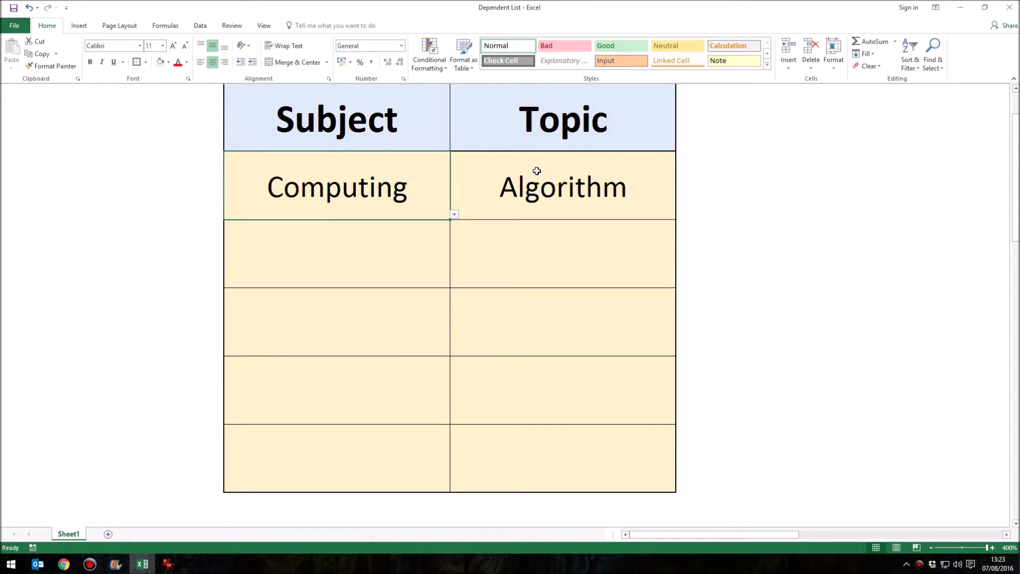
pyautogui.click(531, 192)
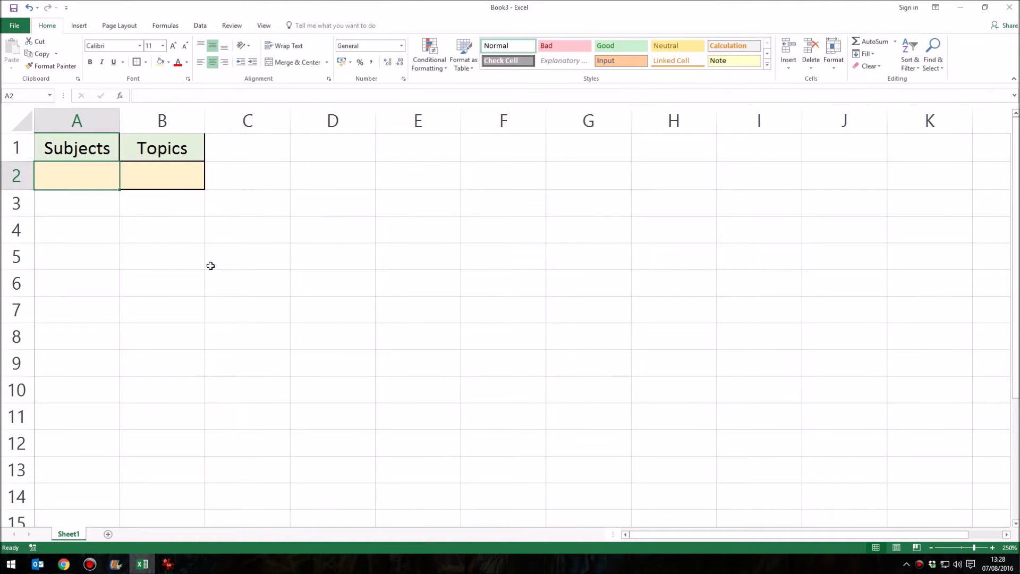
pyautogui.click(85, 149)
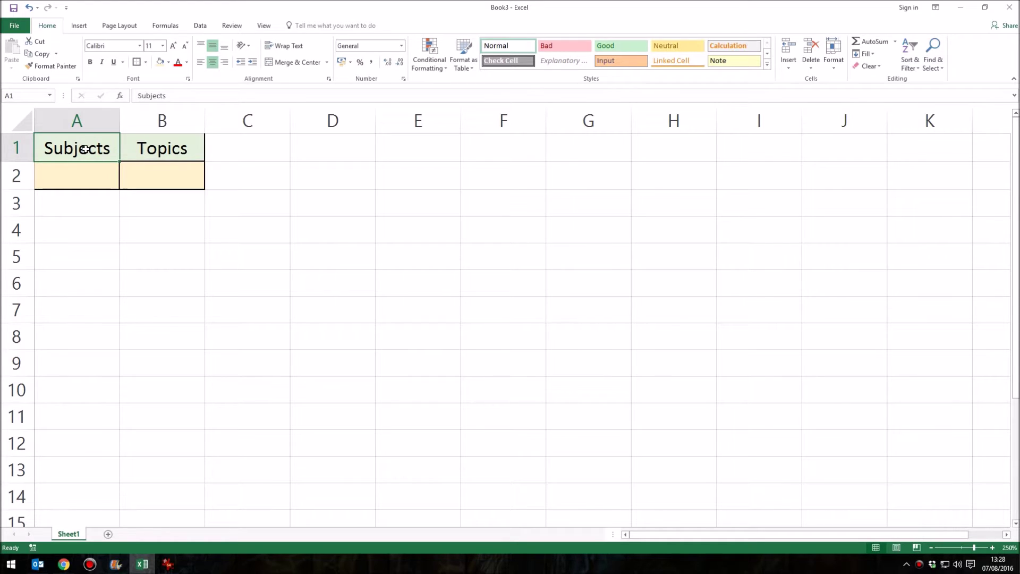
pyautogui.click(143, 150)
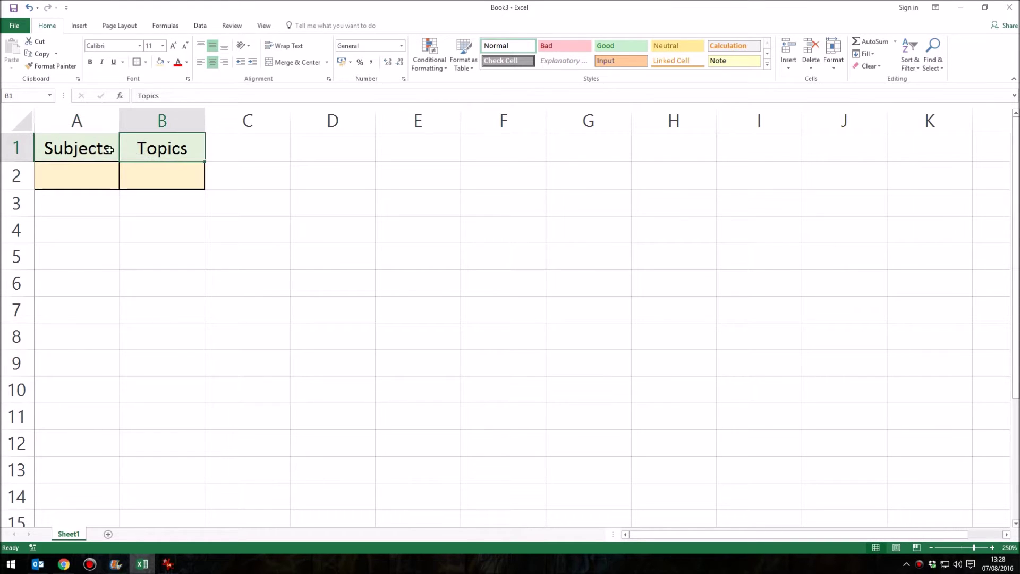
pyautogui.click(87, 149)
pyautogui.click(71, 178)
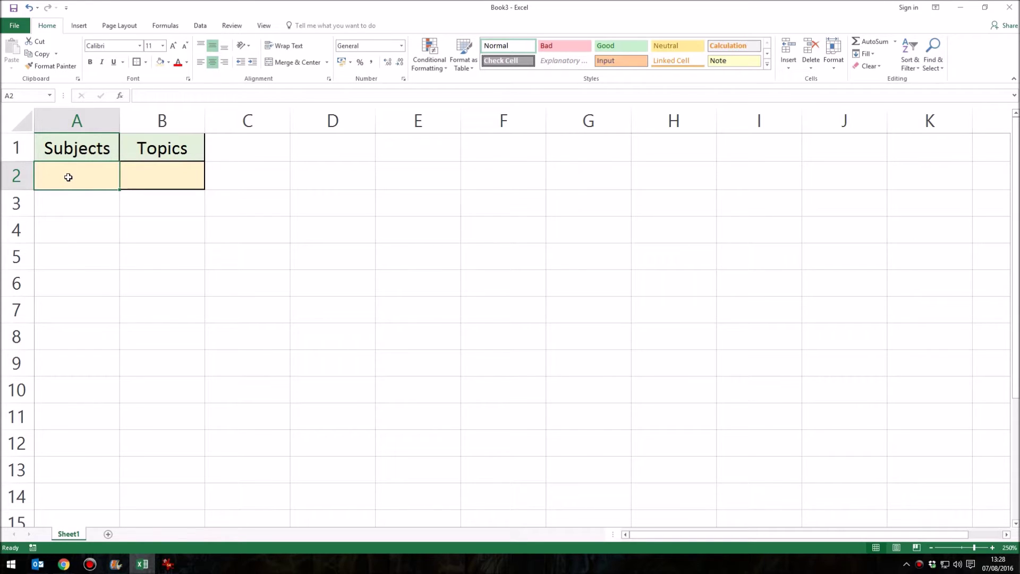
pyautogui.click(190, 176)
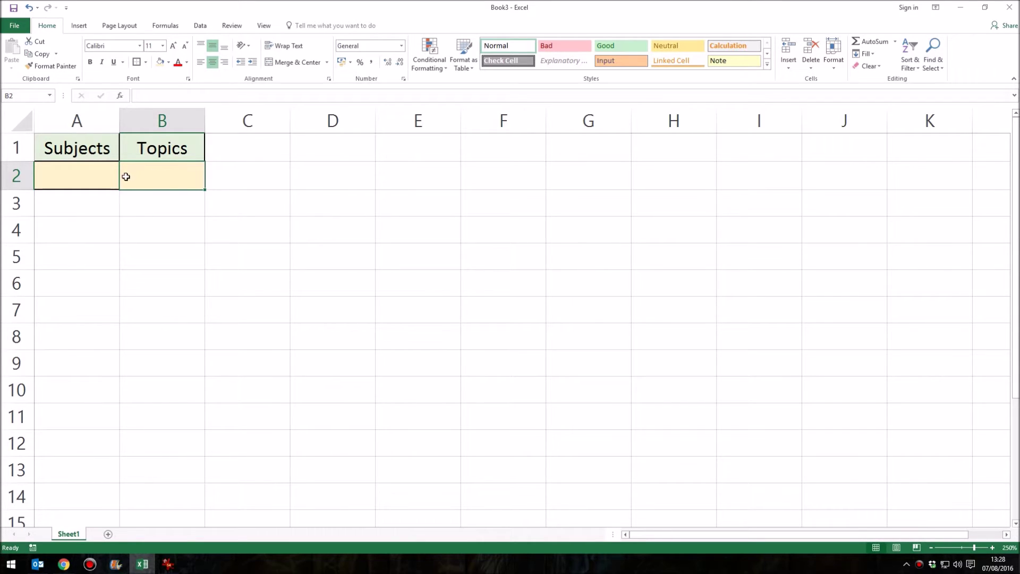
pyautogui.click(85, 171)
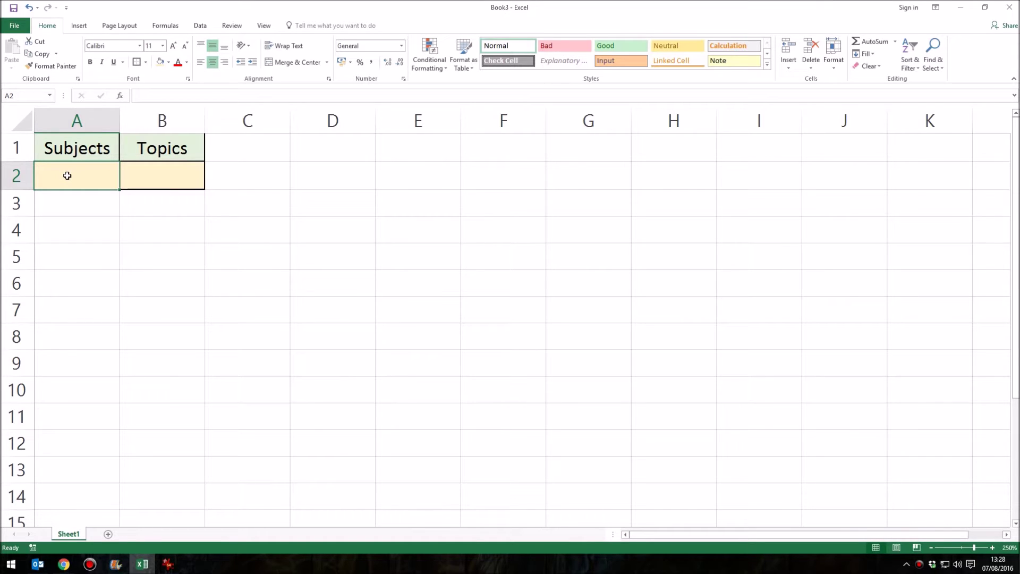
pyautogui.click(67, 176)
pyautogui.click(413, 153)
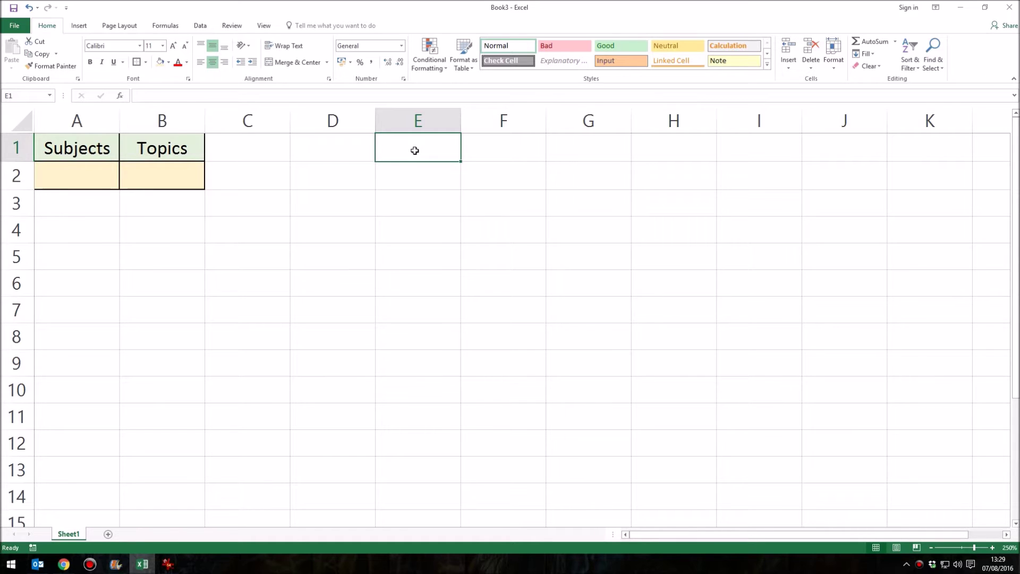
# Enter English, Maths and Computing in E1:E3 and widen column E.
pyautogui.write('English')
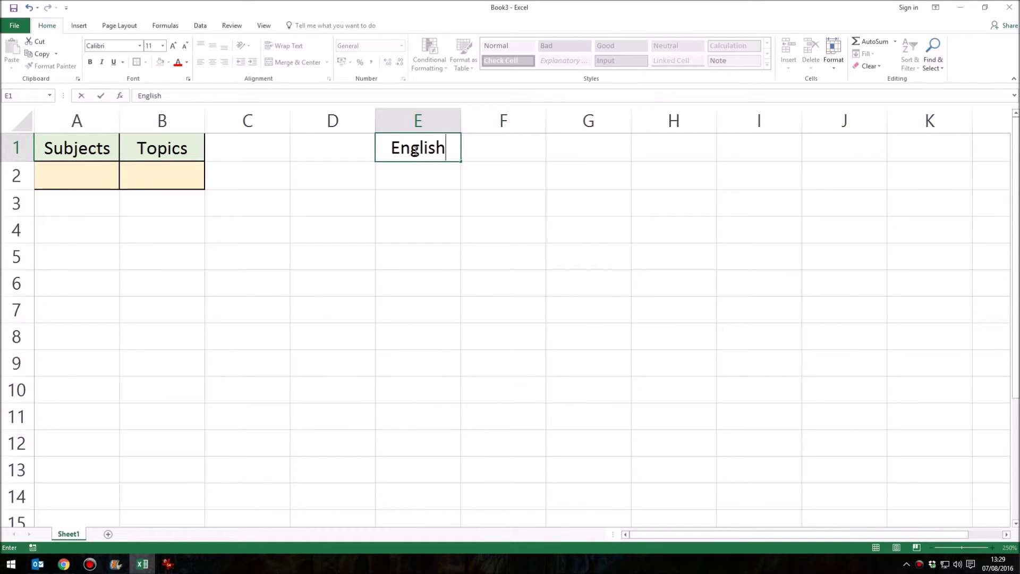
pyautogui.press('Return')
pyautogui.write('Maths')
pyautogui.press('Return')
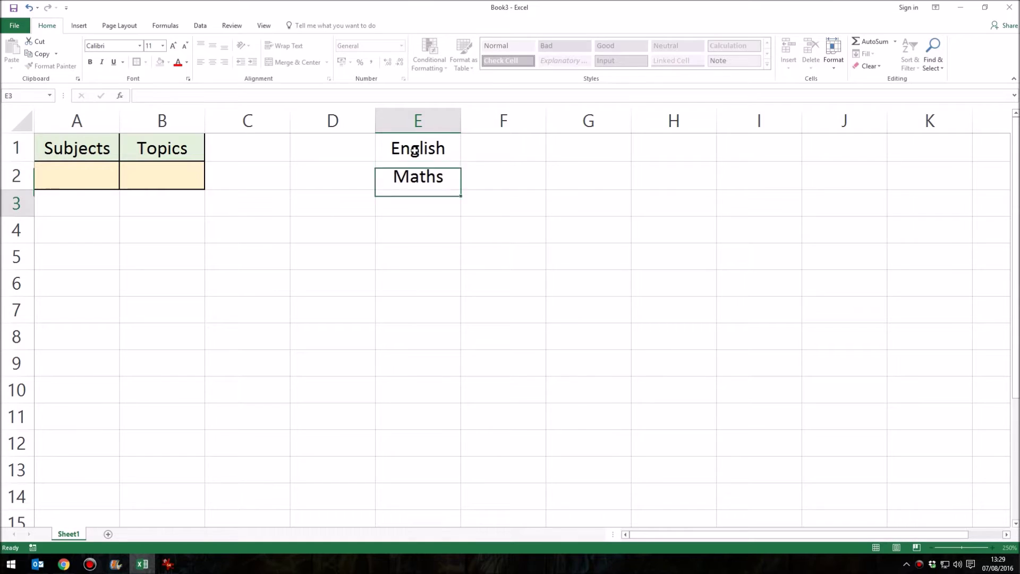
pyautogui.write('Computing')
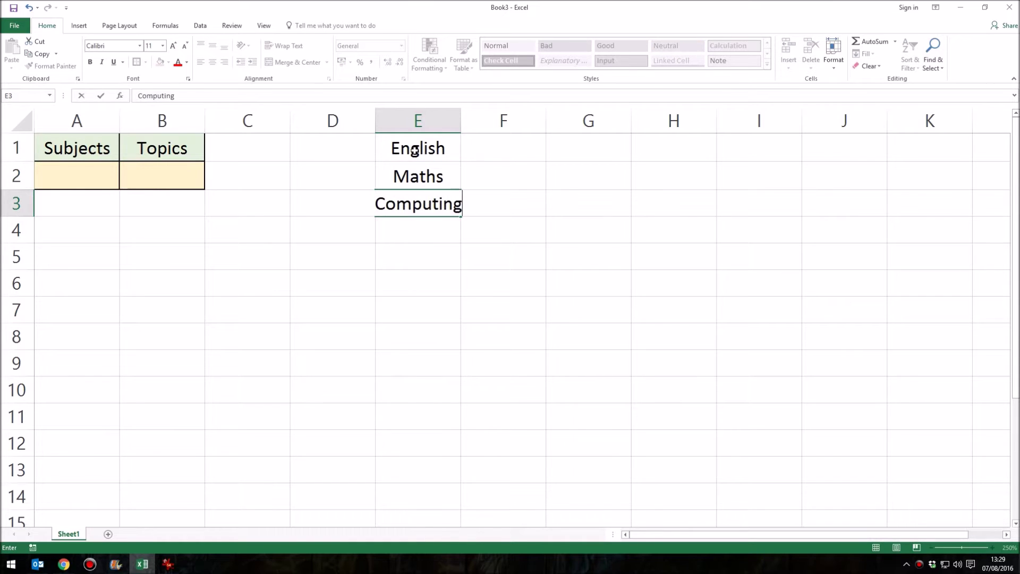
pyautogui.click(464, 174)
pyautogui.moveTo(461, 121); pyautogui.dragTo(476, 121)
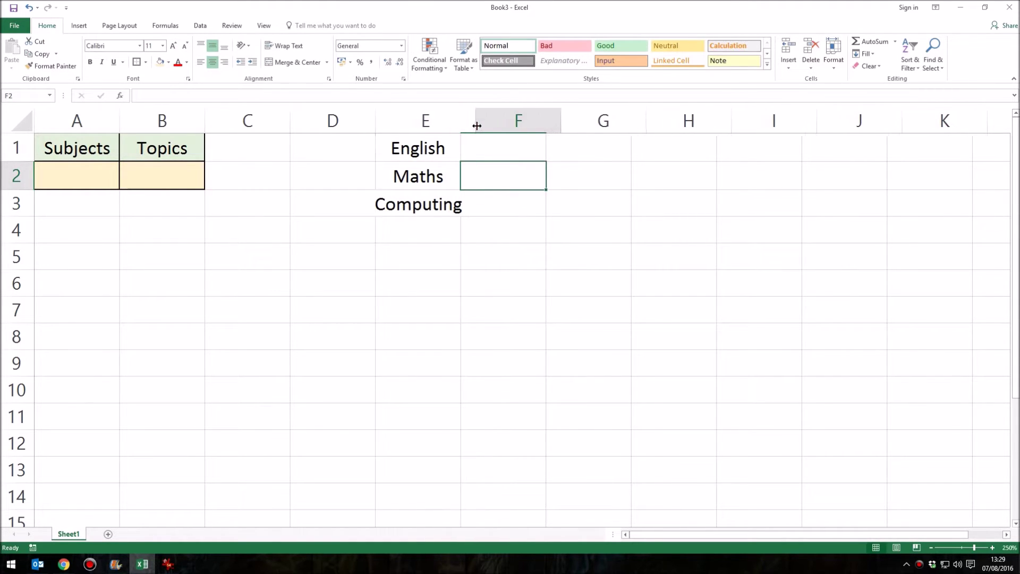
# Check the English, Maths and Computing entries in E1:E3.
pyautogui.click(450, 251)
pyautogui.click(447, 153)
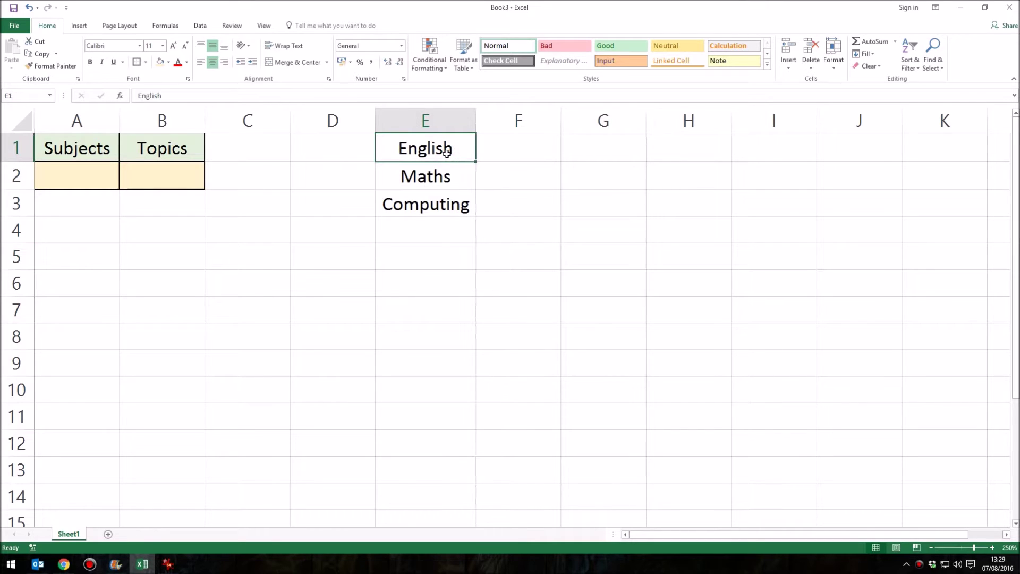
pyautogui.click(428, 184)
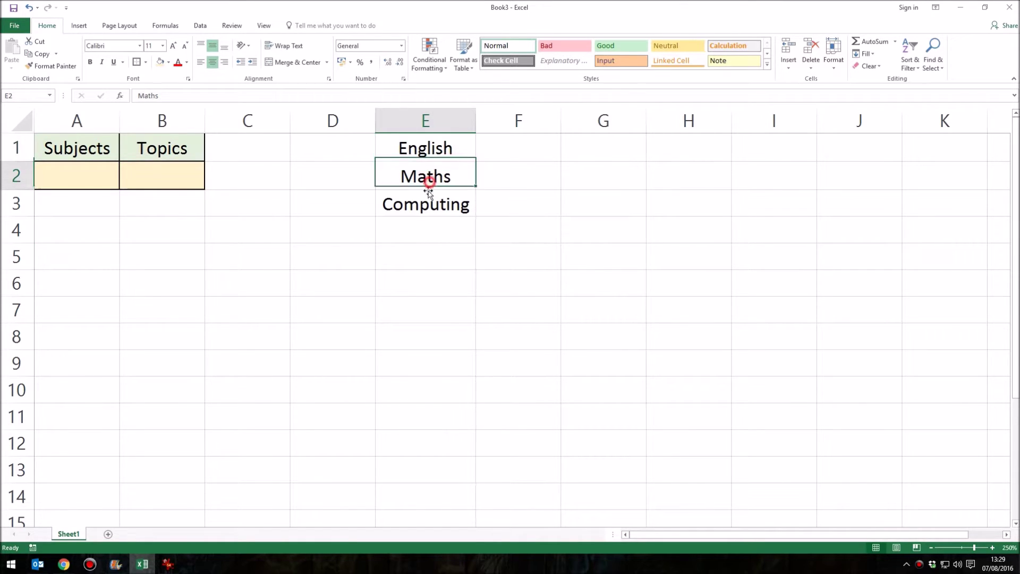
pyautogui.click(421, 203)
pyautogui.click(421, 157)
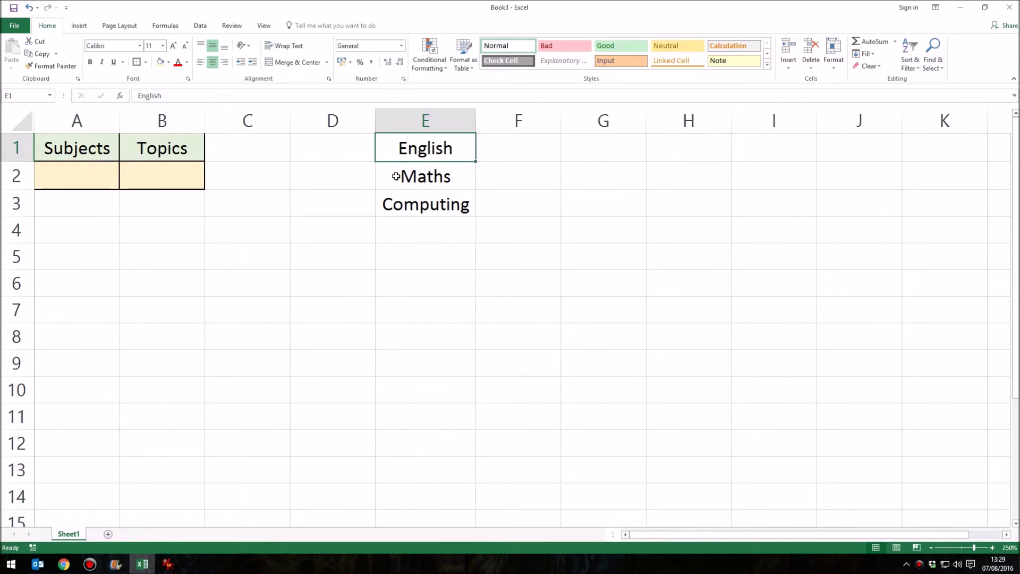
pyautogui.click(431, 177)
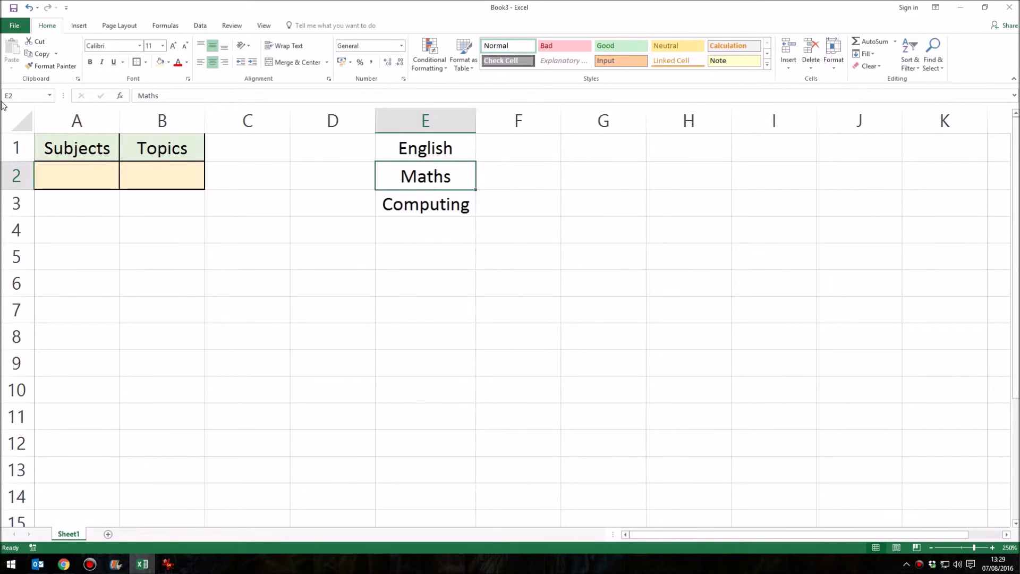
pyautogui.click(441, 148)
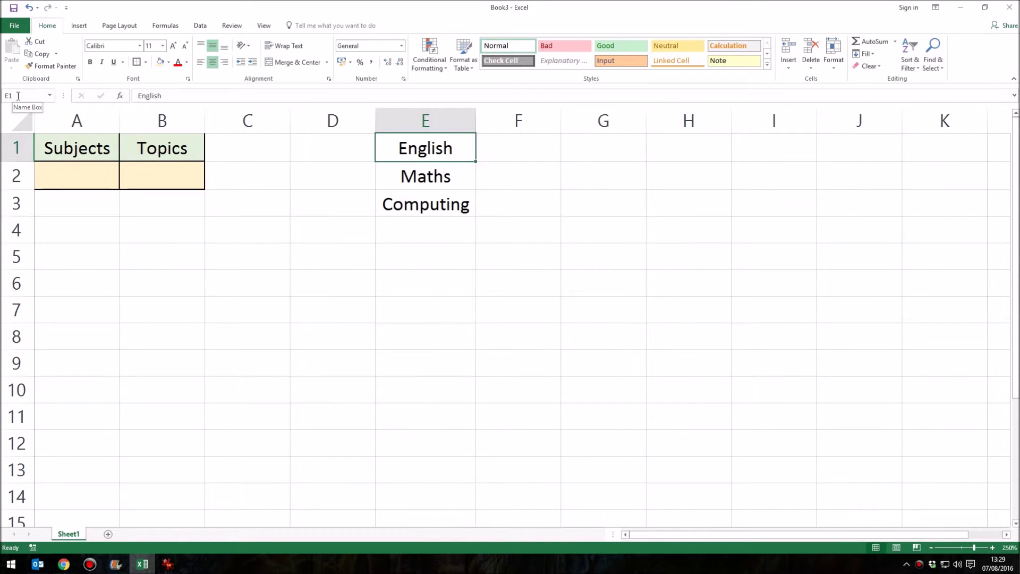
# Name the range E1:E3 'Subjects' in the Name Box, then select cell A2.
pyautogui.moveTo(421, 148); pyautogui.dragTo(423, 200)
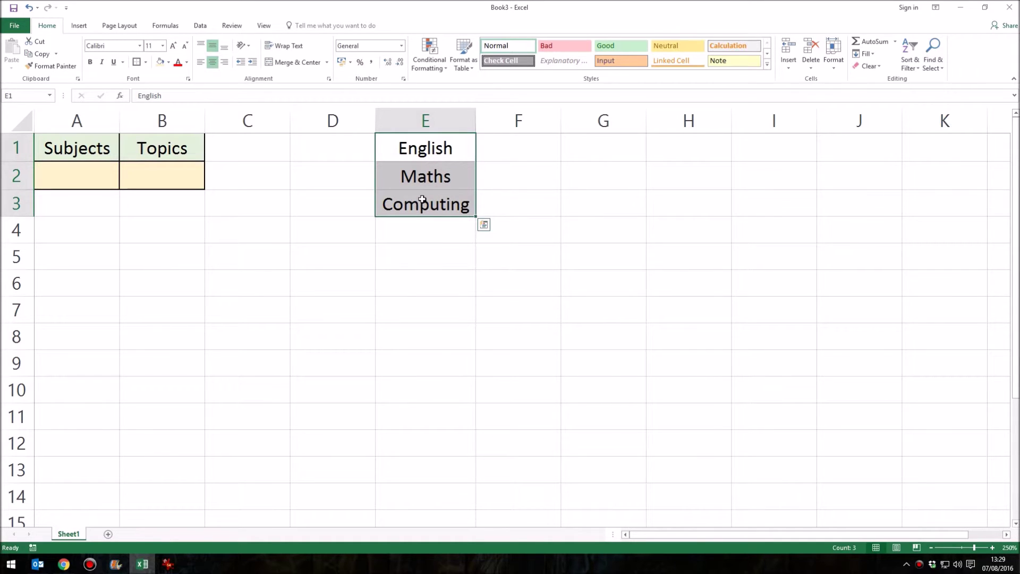
pyautogui.moveTo(419, 150); pyautogui.dragTo(419, 206)
pyautogui.click(17, 97)
pyautogui.write('Subjects')
pyautogui.press('Return')
pyautogui.click(133, 230)
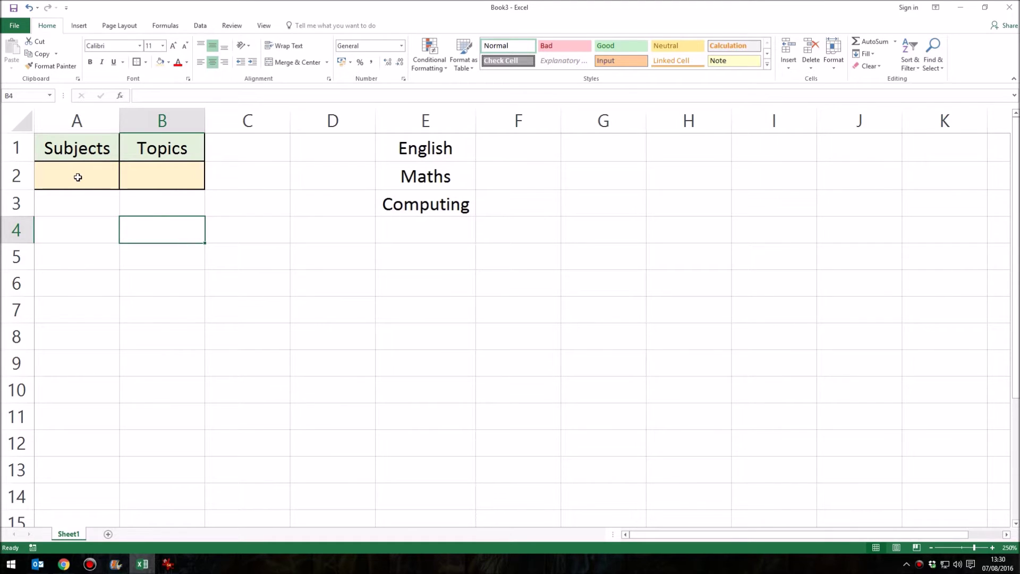
pyautogui.click(77, 177)
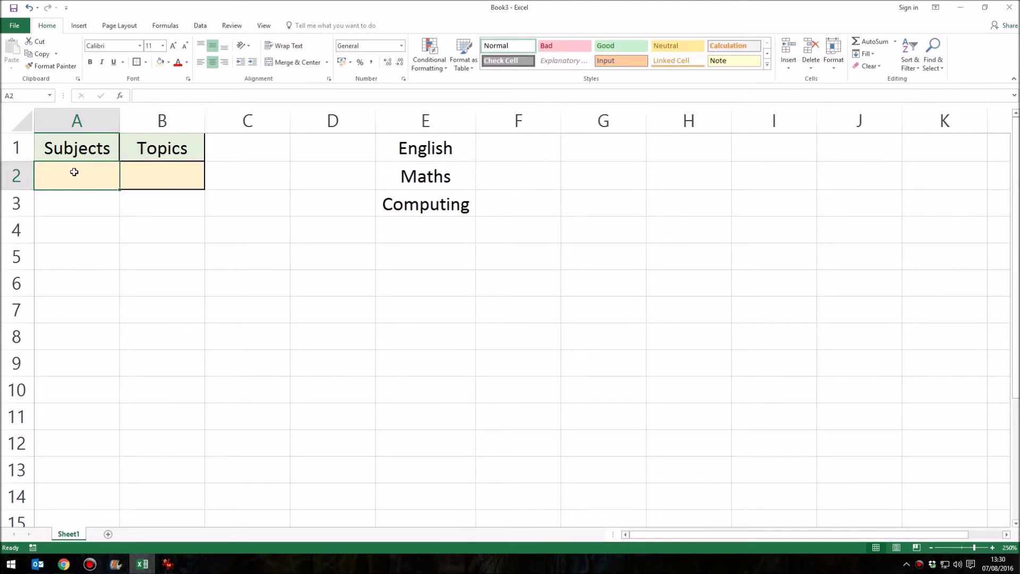
# Open Data Validation from the Data tab for cell A2.
pyautogui.click(74, 175)
pyautogui.click(200, 25)
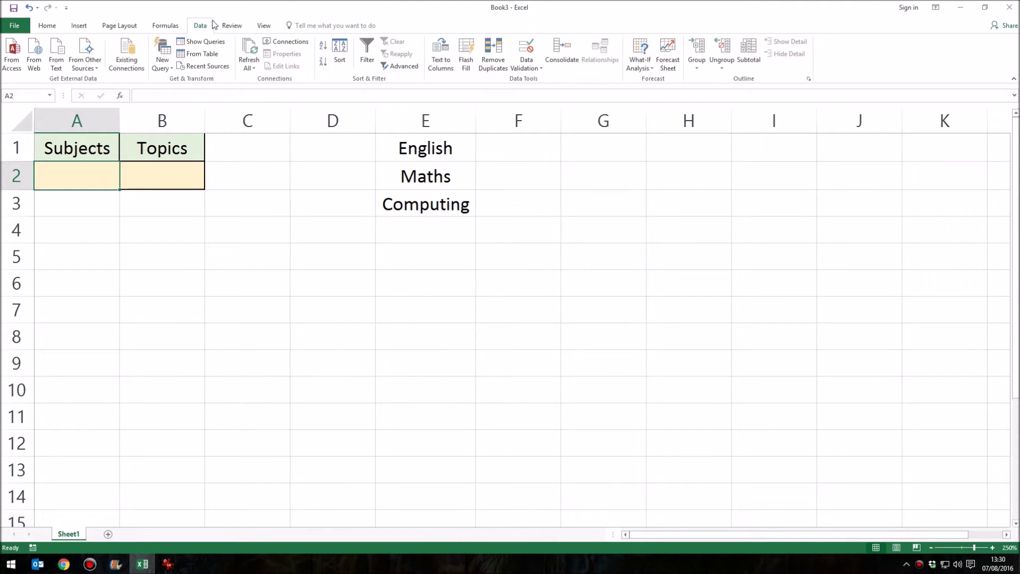
pyautogui.click(534, 48)
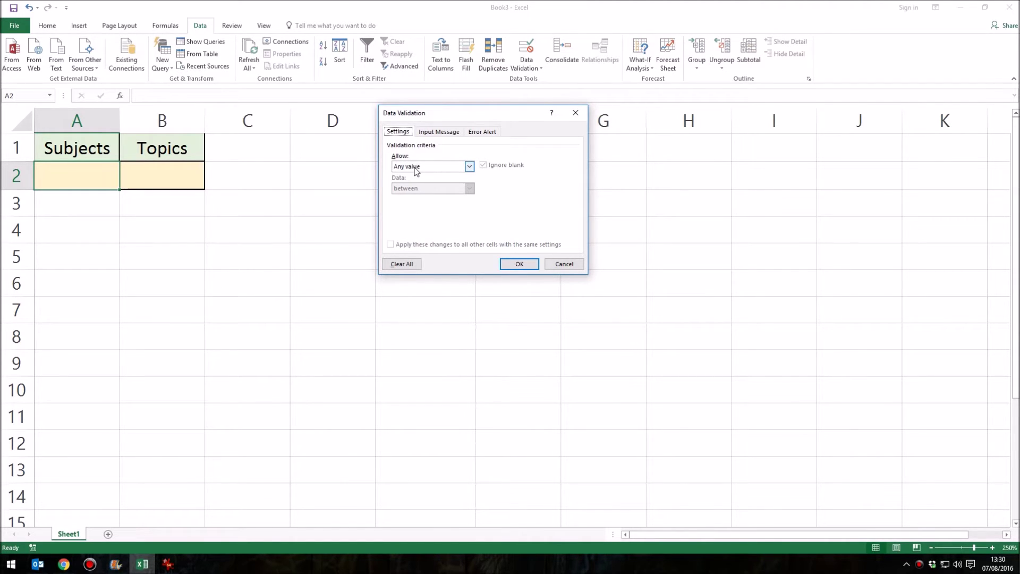
# Set A2's validation to allow a List with source =Subjects and confirm.
pyautogui.click(416, 167)
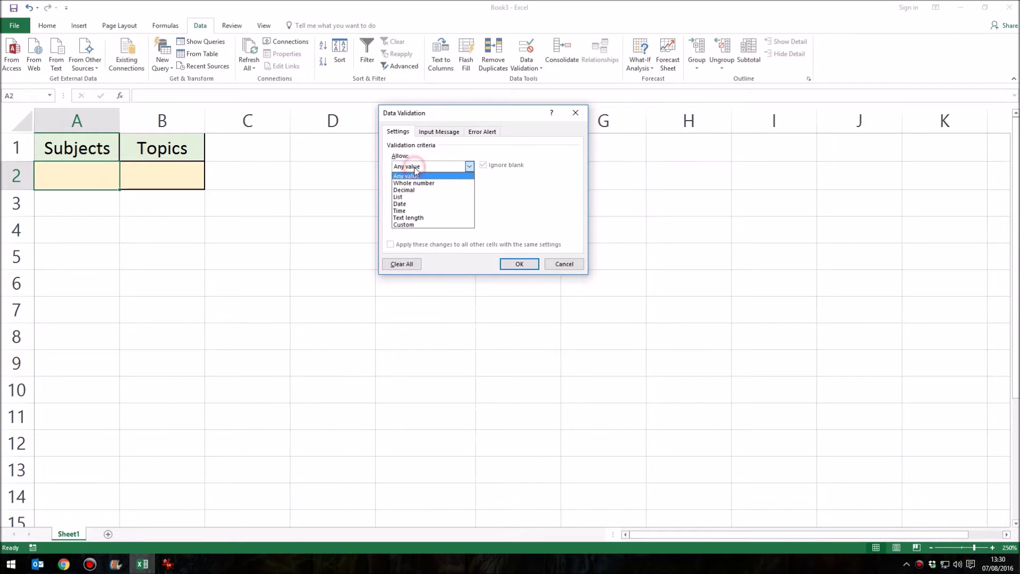
pyautogui.click(399, 197)
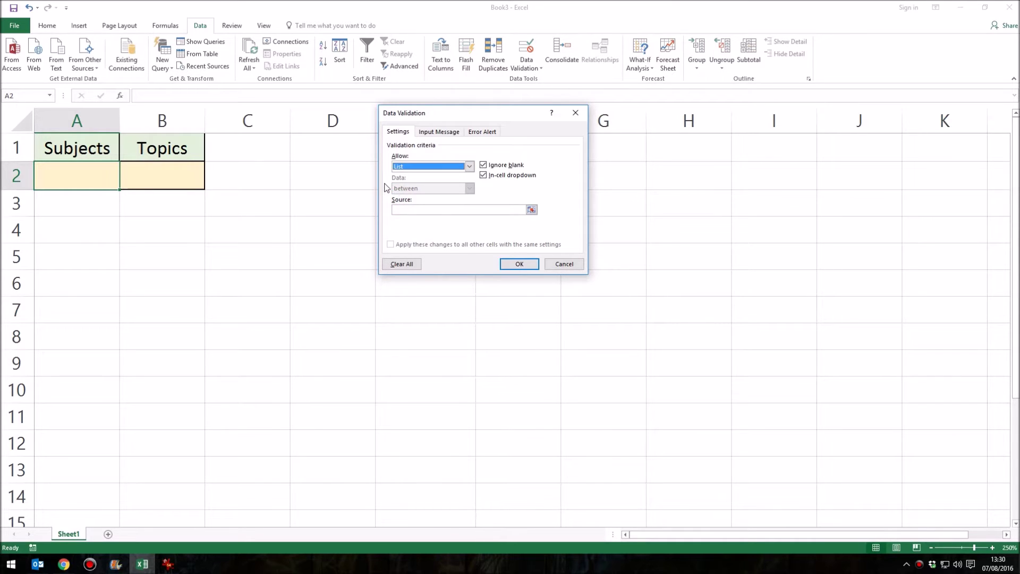
pyautogui.click(411, 211)
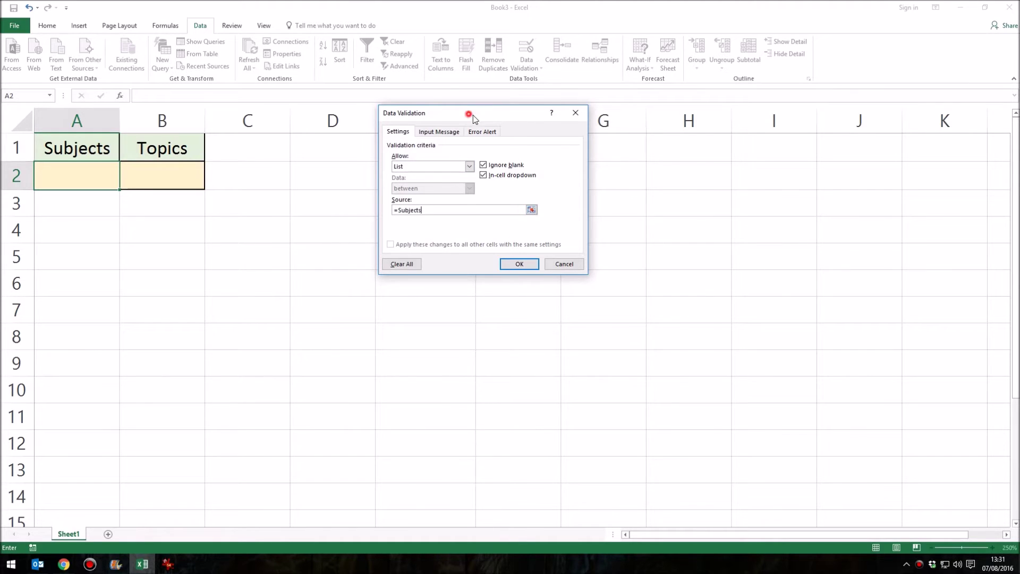
pyautogui.moveTo(473, 115); pyautogui.dragTo(597, 133)
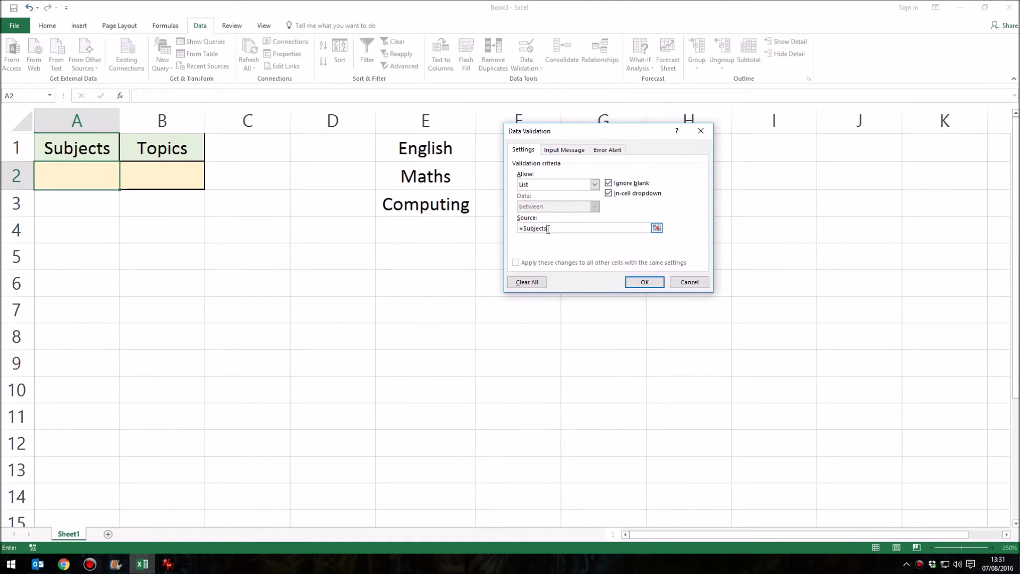
pyautogui.click(650, 283)
pyautogui.click(650, 283)
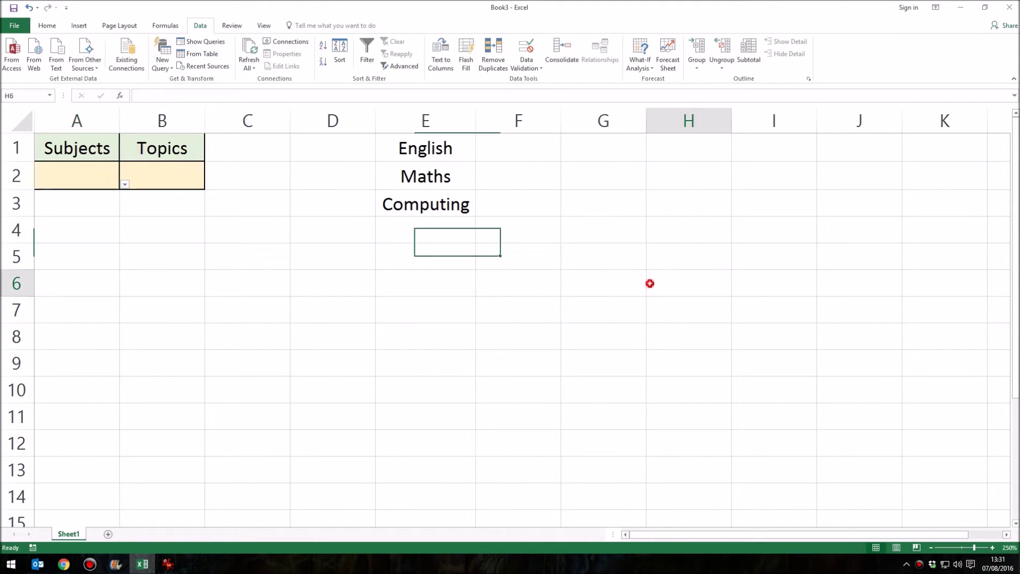
pyautogui.click(88, 175)
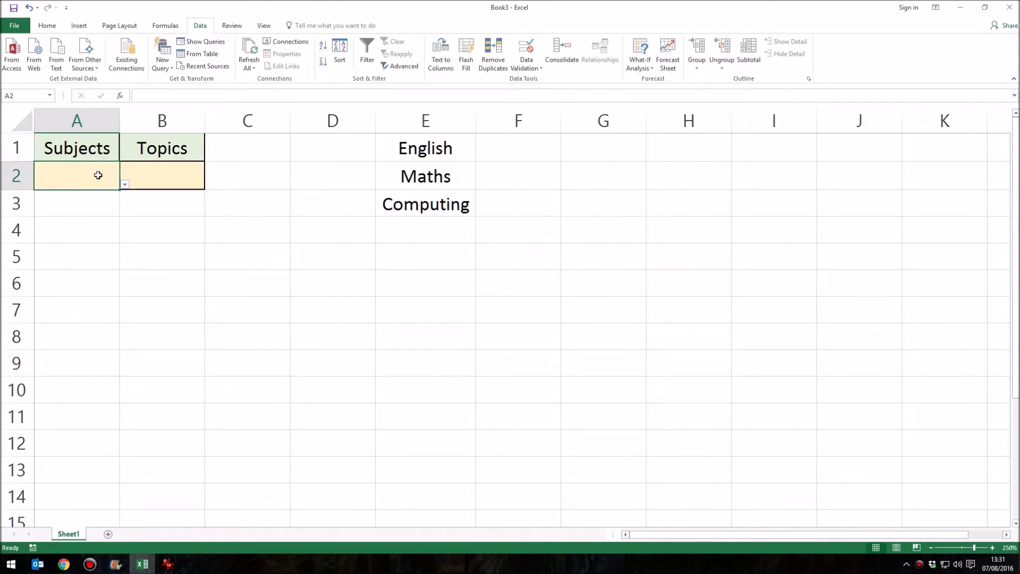
pyautogui.click(124, 185)
pyautogui.click(124, 186)
pyautogui.click(124, 186)
pyautogui.click(124, 186)
pyautogui.click(132, 249)
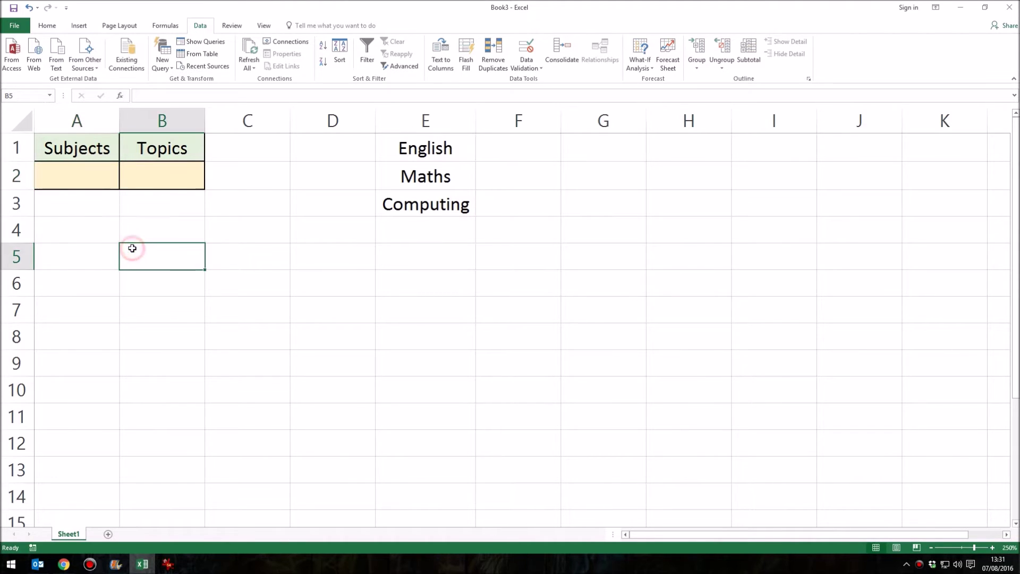
pyautogui.click(98, 174)
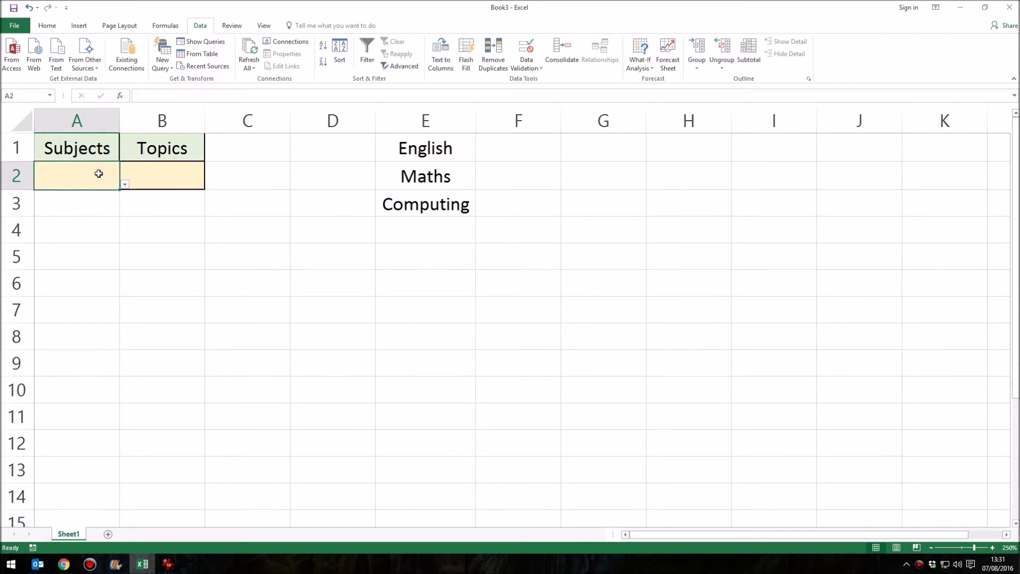
pyautogui.click(166, 177)
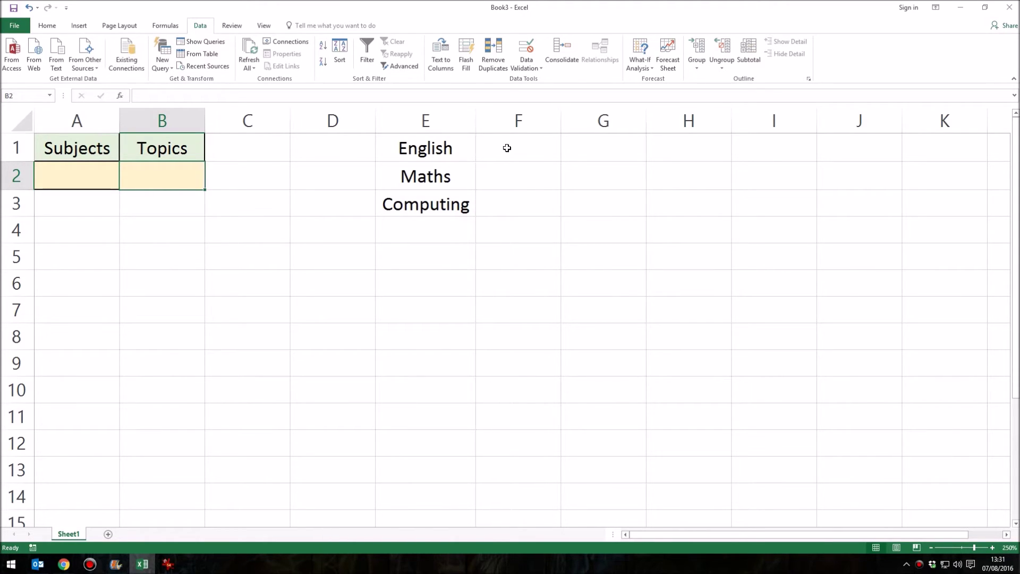
pyautogui.click(524, 150)
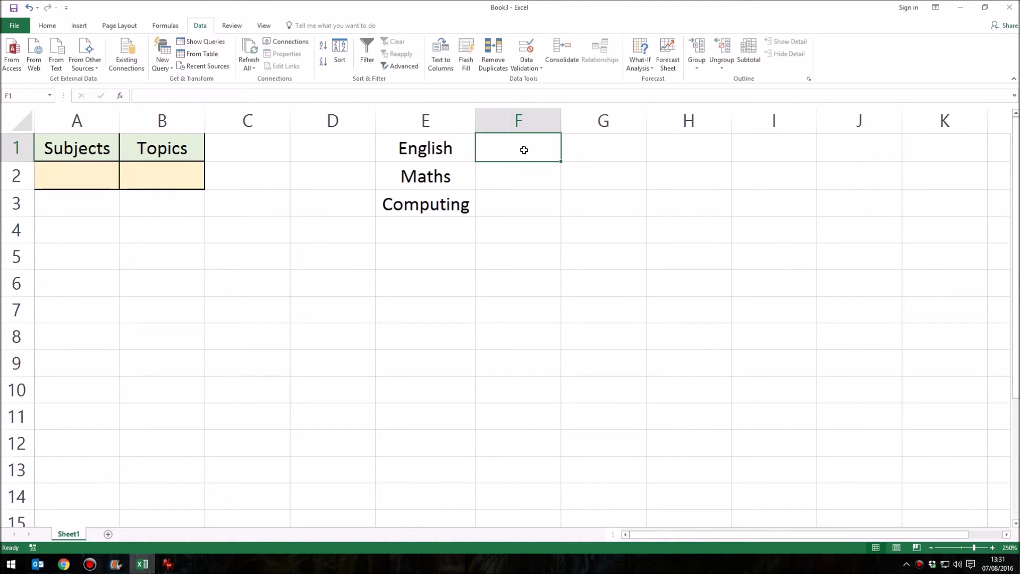
# Enter the English topics Verbs, Nouns, Adjectives, Pronouns in F1:F4.
pyautogui.write('Verbs')
pyautogui.press('Return')
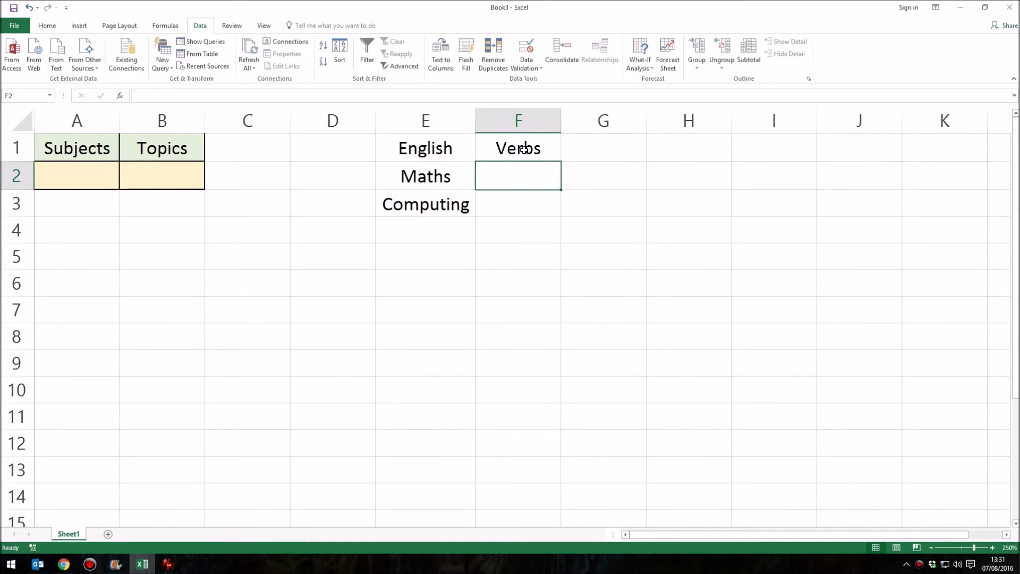
pyautogui.write('Nouns')
pyautogui.press('Return')
pyautogui.write('Ad')
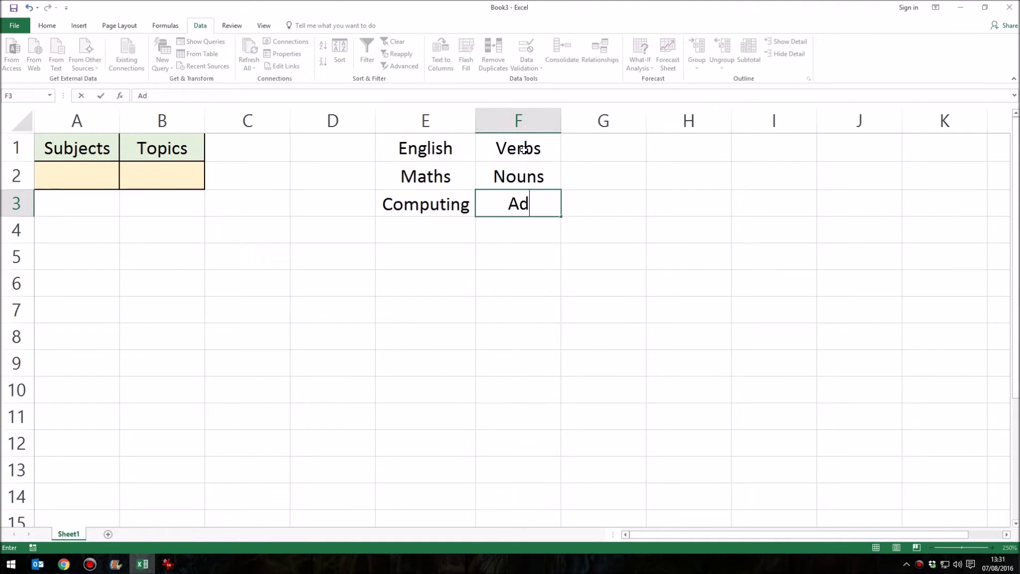
pyautogui.write('jectives')
pyautogui.press('Return')
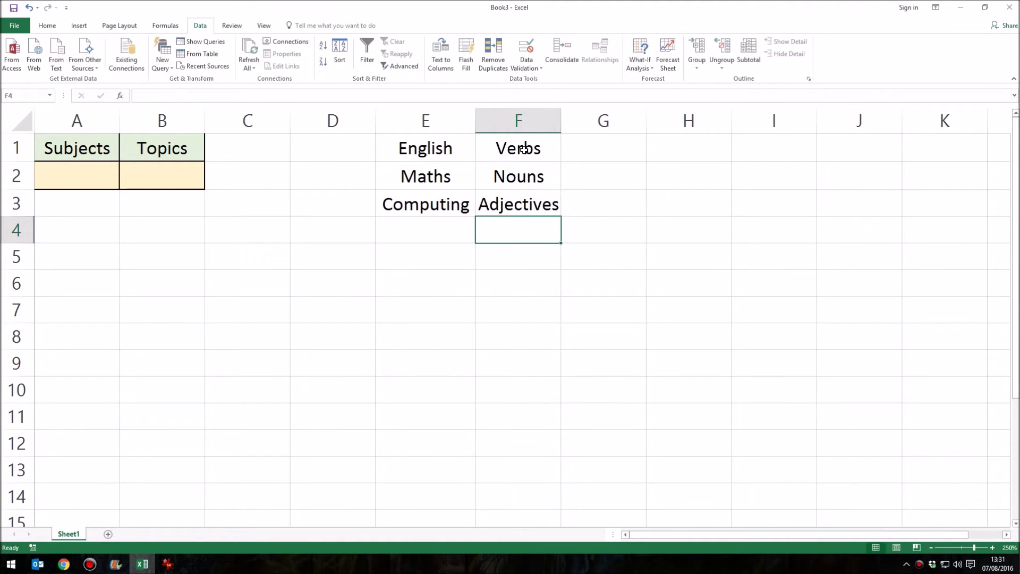
pyautogui.write('Pronouns')
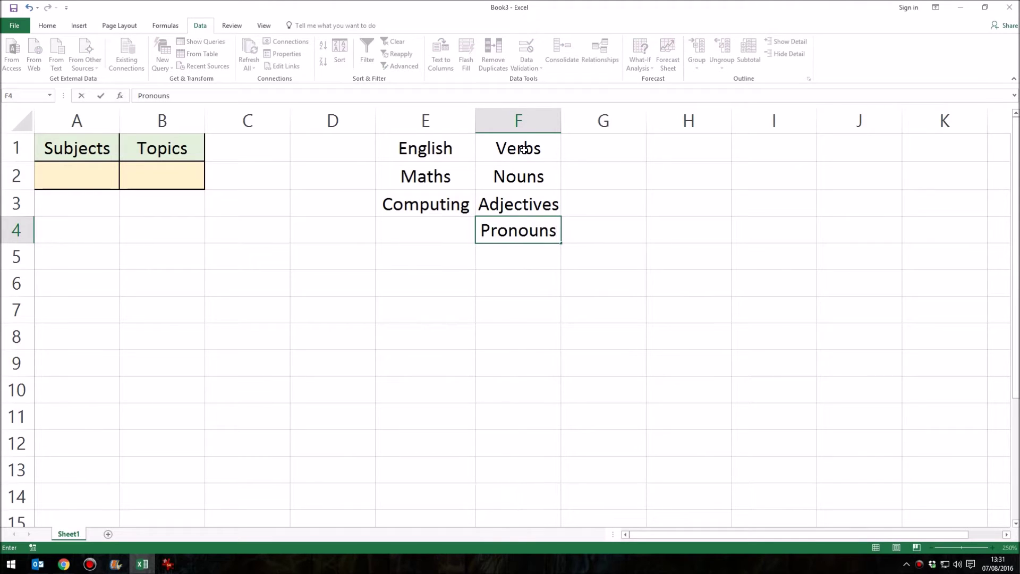
pyautogui.click(602, 150)
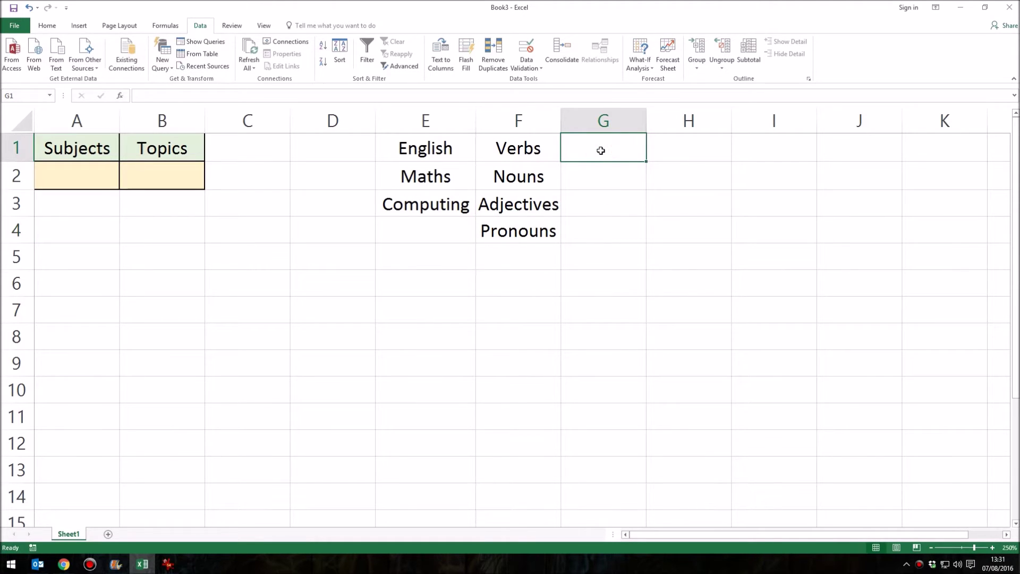
# Enter the Maths topics Angles, Fractions, Percentages, Division in G1:G4.
pyautogui.write('Angles')
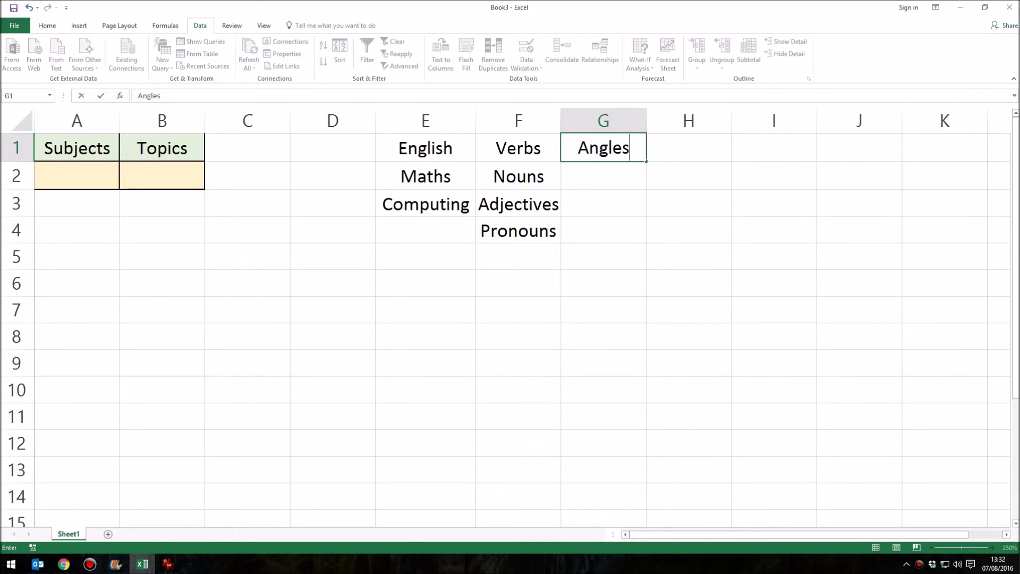
pyautogui.press('Return')
pyautogui.write('Fractions')
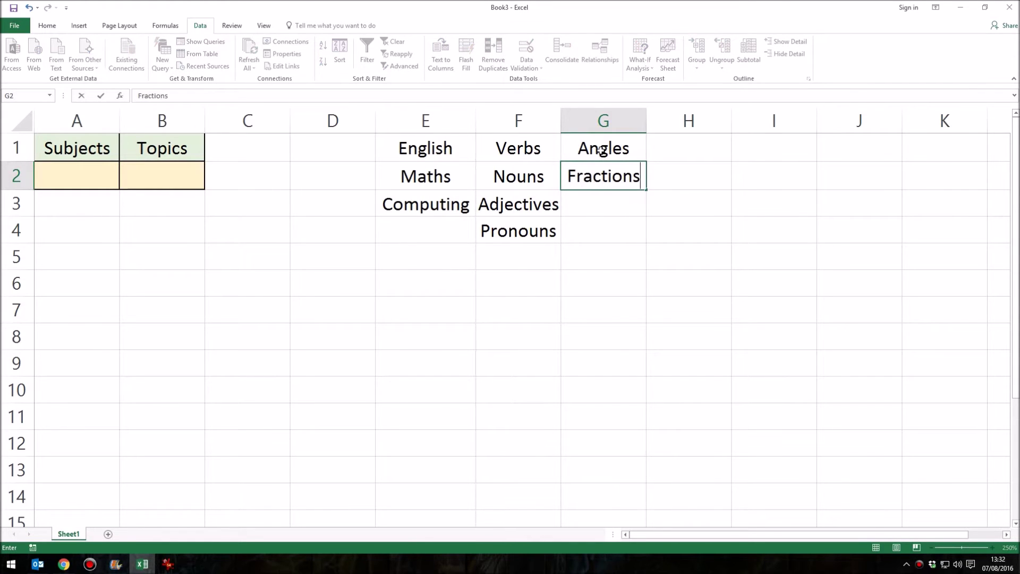
pyautogui.press('Return')
pyautogui.write('Percentages')
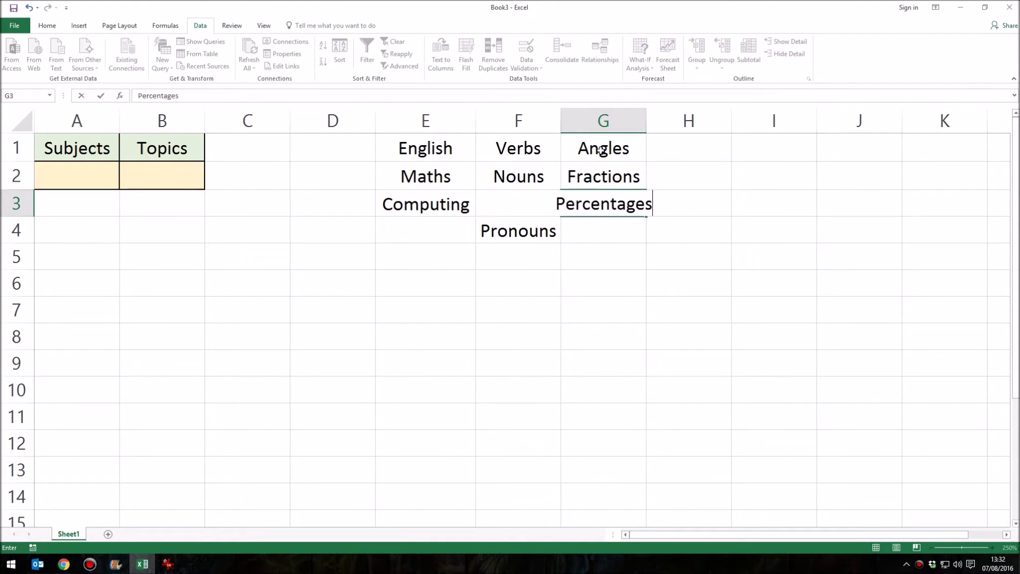
pyautogui.press('Return')
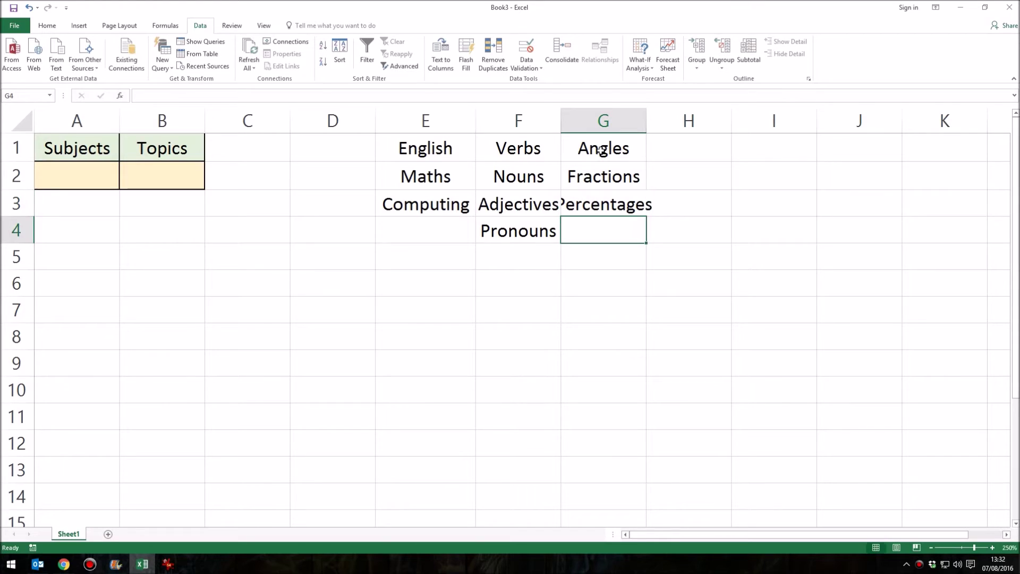
pyautogui.write('Division')
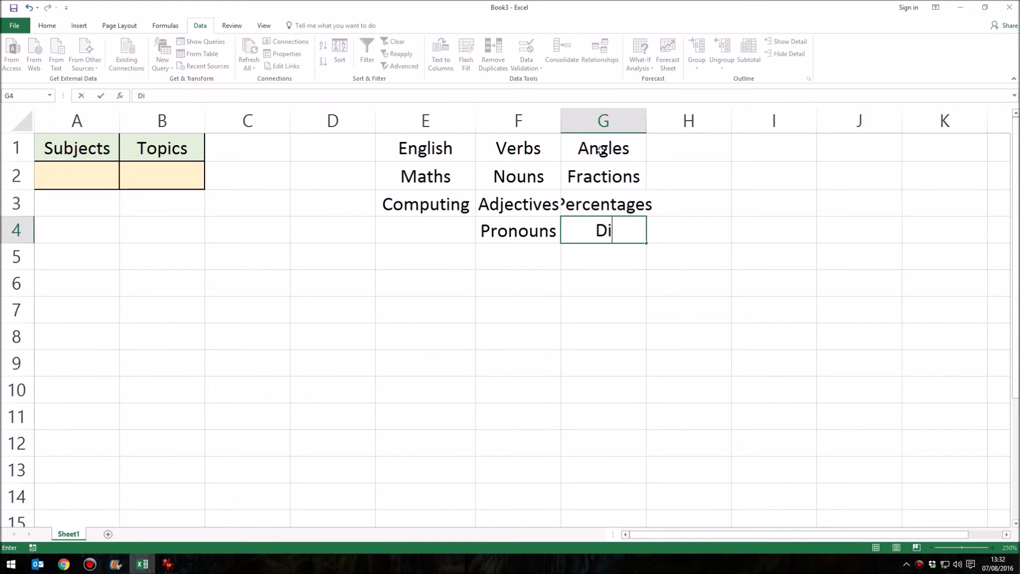
# Enter the Computing topics Algorithms, Variables, Subroutines, Errors in H1:H4.
pyautogui.click(675, 151)
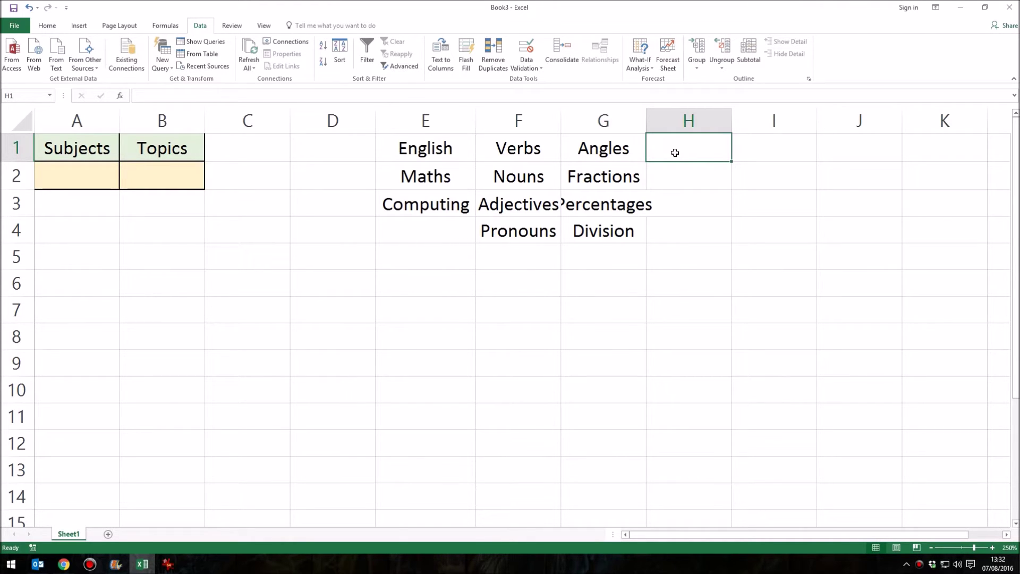
pyautogui.write('Algorithms')
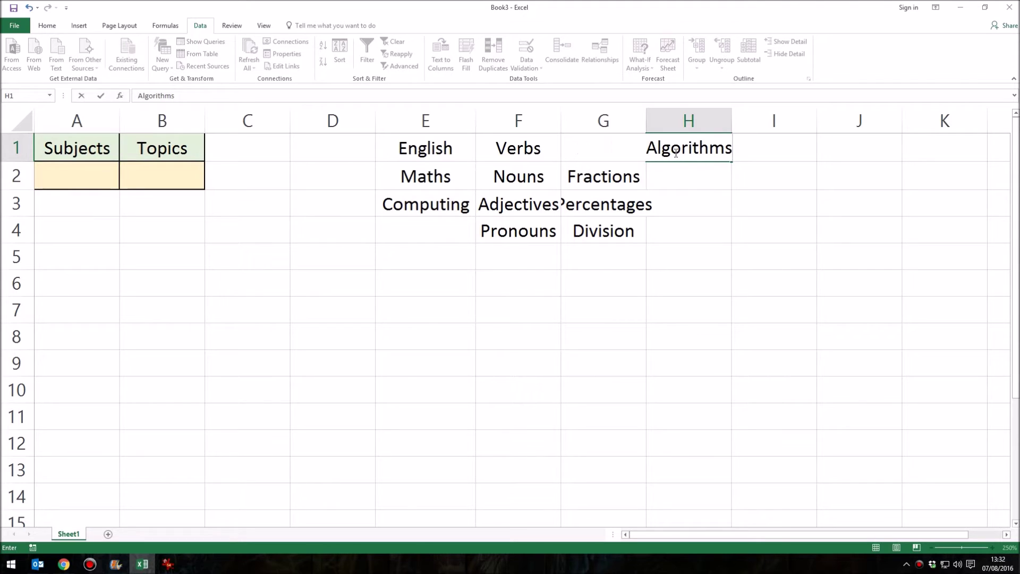
pyautogui.press('Return')
pyautogui.write('V')
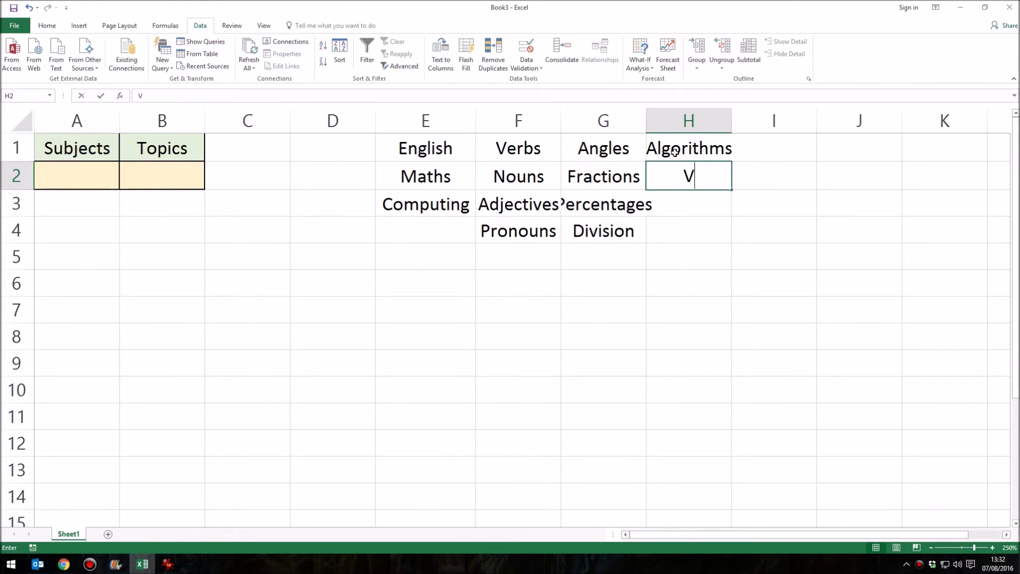
pyautogui.write('ariables')
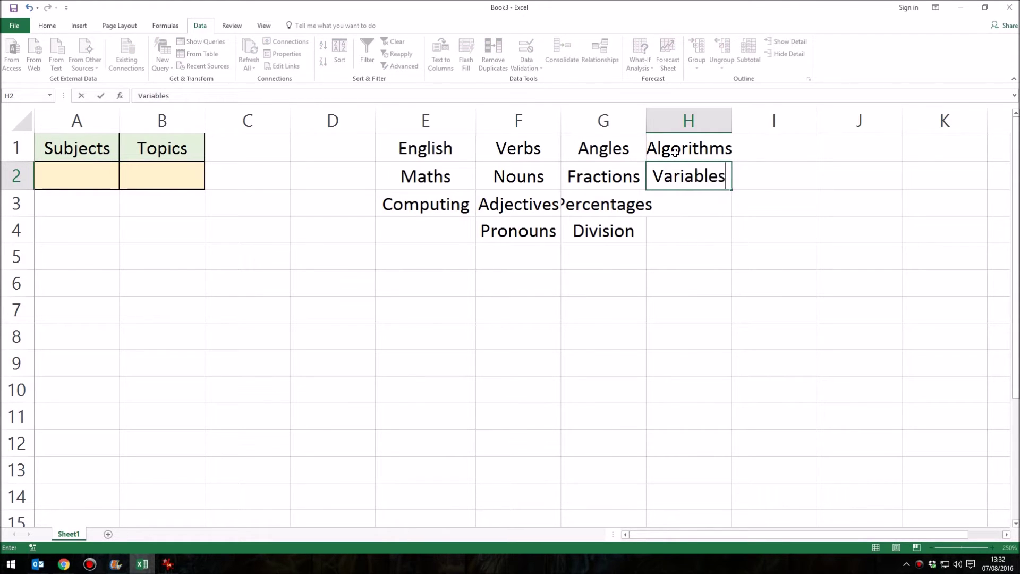
pyautogui.press('Return')
pyautogui.write('Sub')
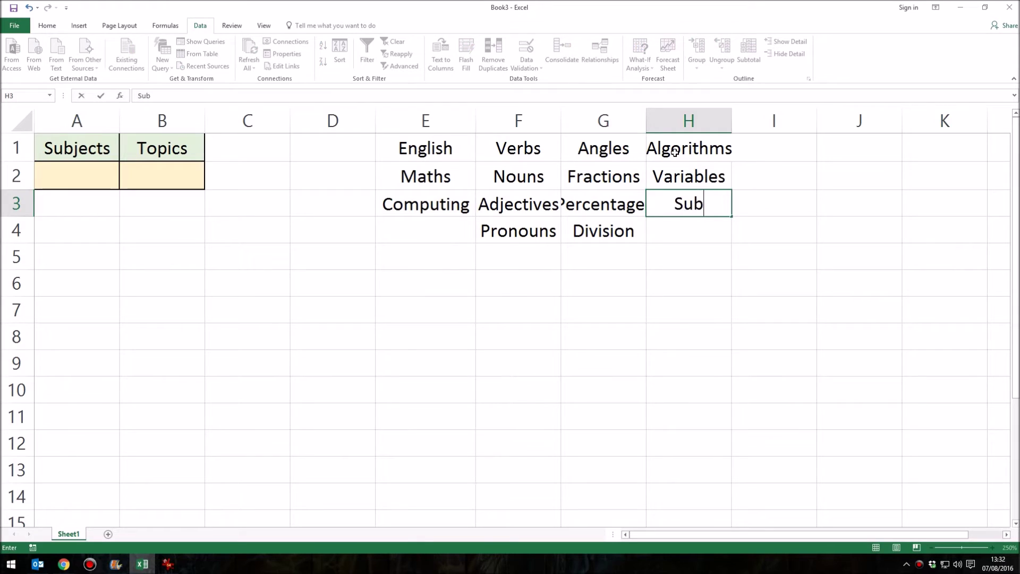
pyautogui.write('routines')
pyautogui.press('Return')
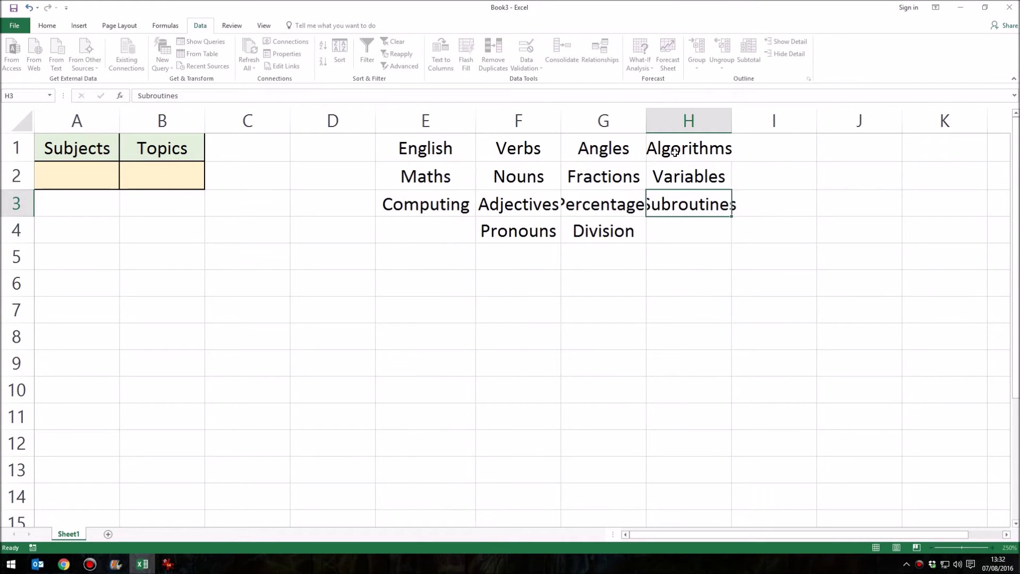
pyautogui.write('Errors')
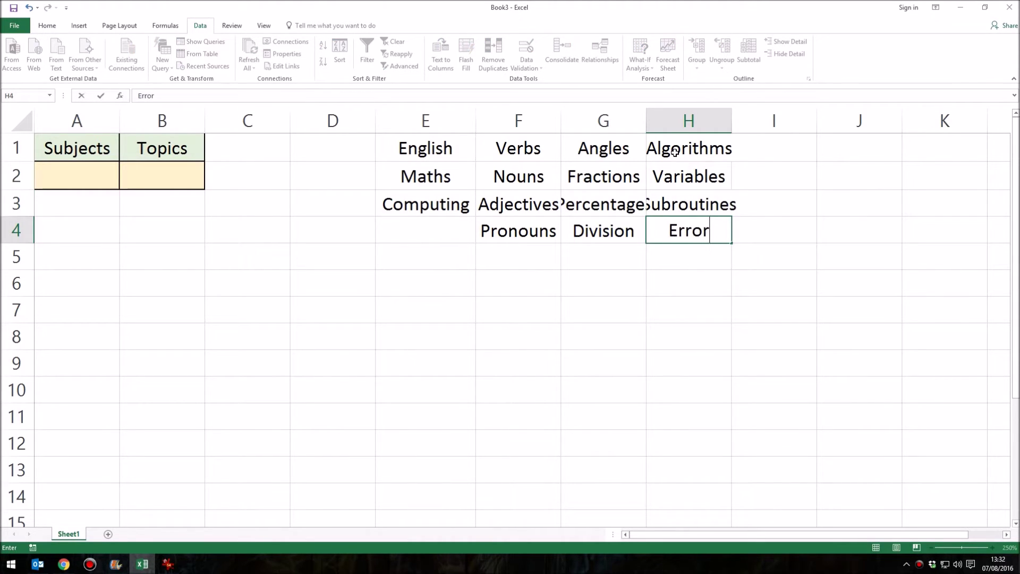
pyautogui.click(615, 293)
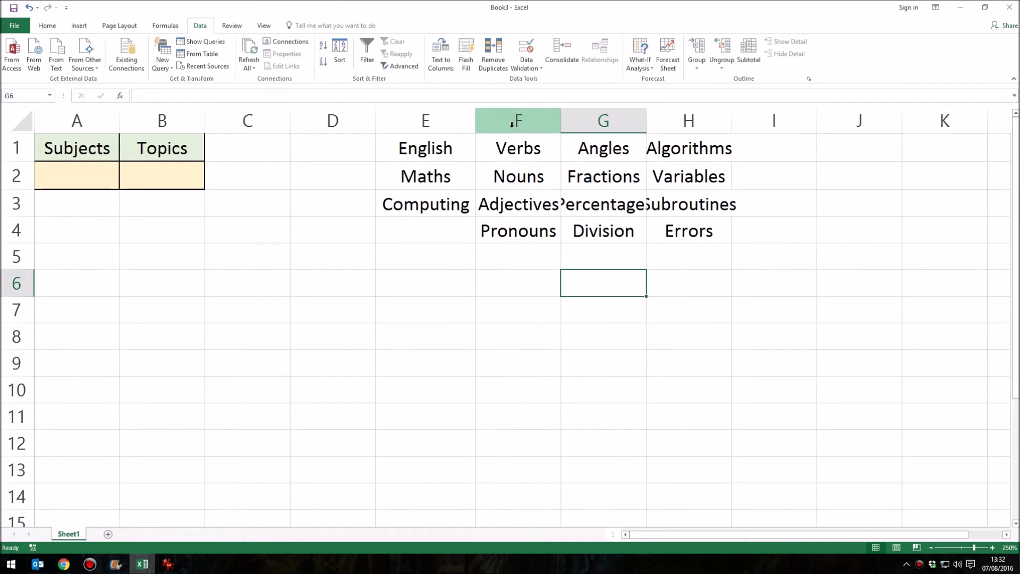
# Widen columns F to H so the topics fit.
pyautogui.moveTo(519, 121); pyautogui.dragTo(689, 121)
pyautogui.moveTo(560, 114); pyautogui.dragTo(590, 114)
pyautogui.click(577, 285)
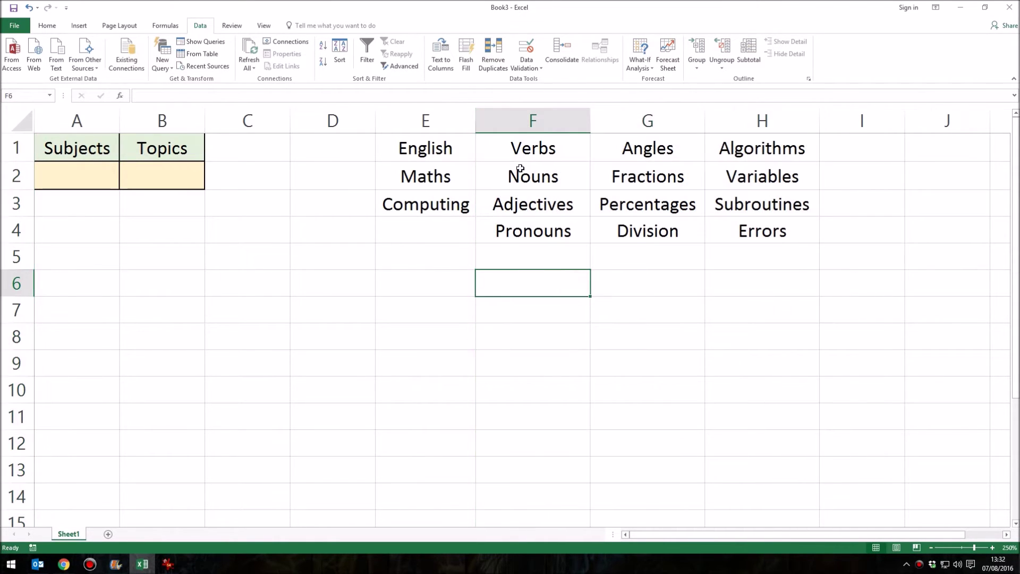
# Review the topic ranges F1:F4, G1:G4, H1:H4 and the subjects in E1:E3.
pyautogui.click(541, 147)
pyautogui.moveTo(540, 148); pyautogui.dragTo(539, 227)
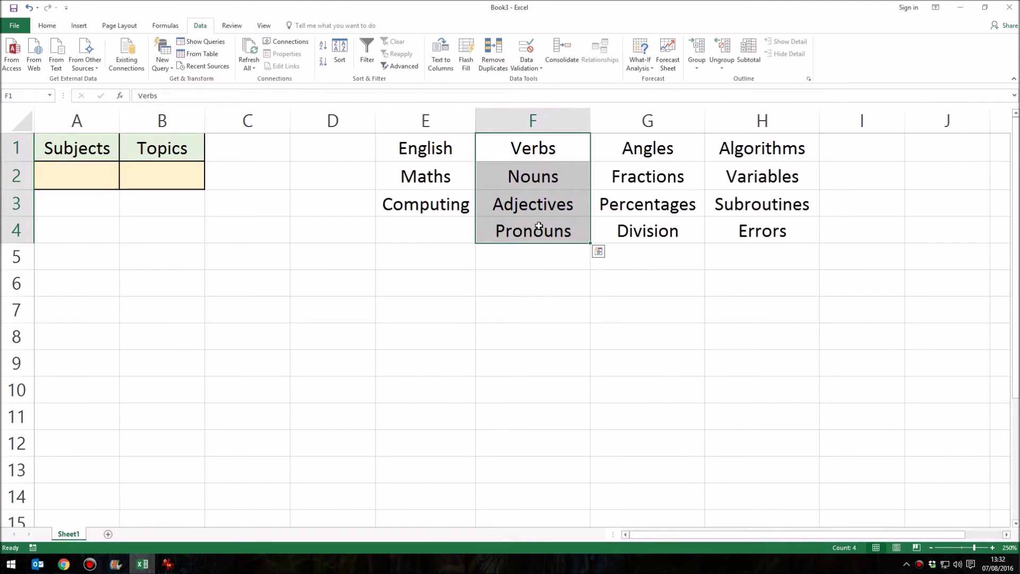
pyautogui.moveTo(654, 151); pyautogui.dragTo(658, 228)
pyautogui.moveTo(758, 148); pyautogui.dragTo(754, 216)
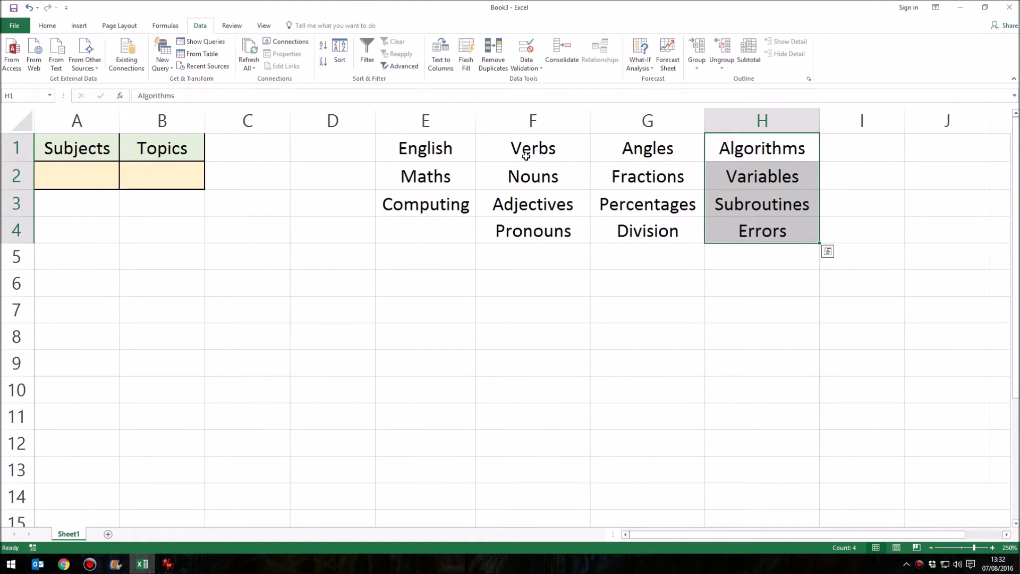
pyautogui.moveTo(423, 151); pyautogui.dragTo(425, 204)
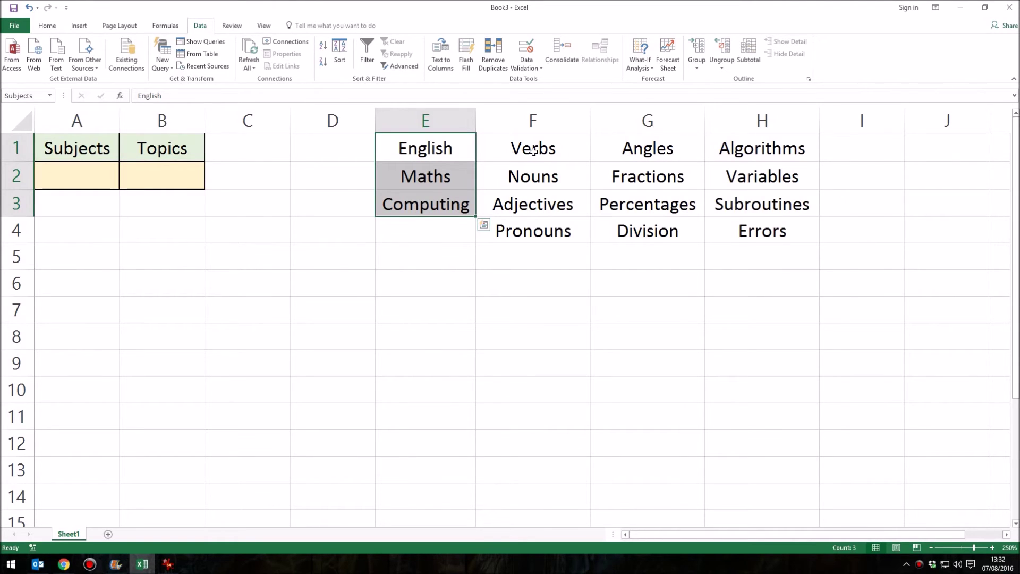
pyautogui.moveTo(534, 151); pyautogui.dragTo(531, 234)
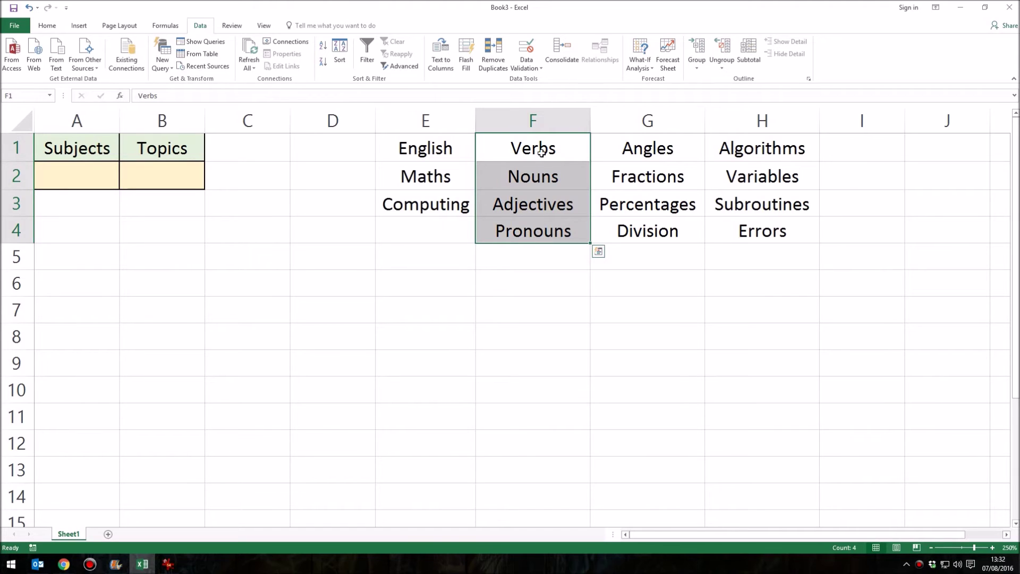
pyautogui.click(427, 148)
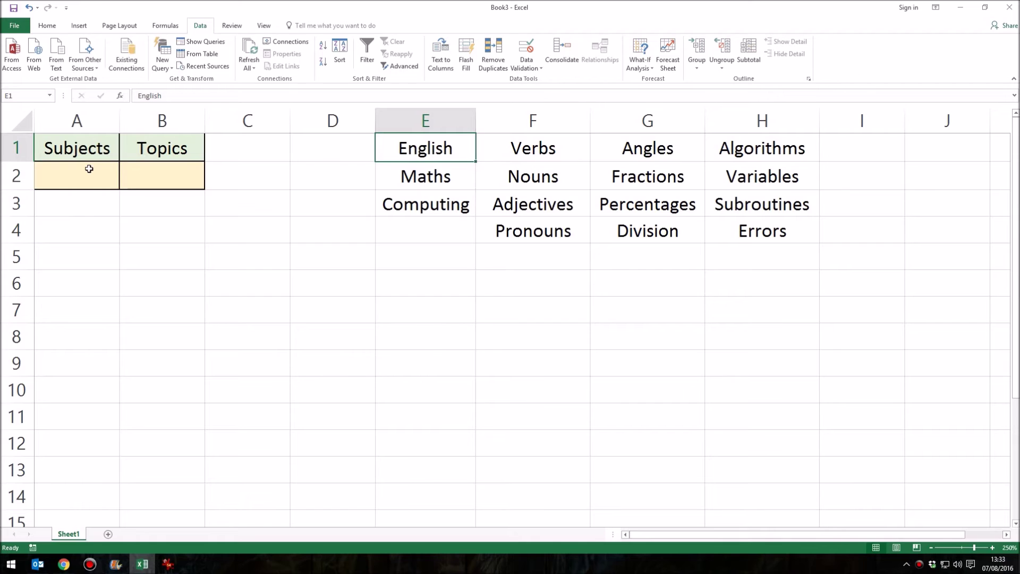
pyautogui.click(421, 176)
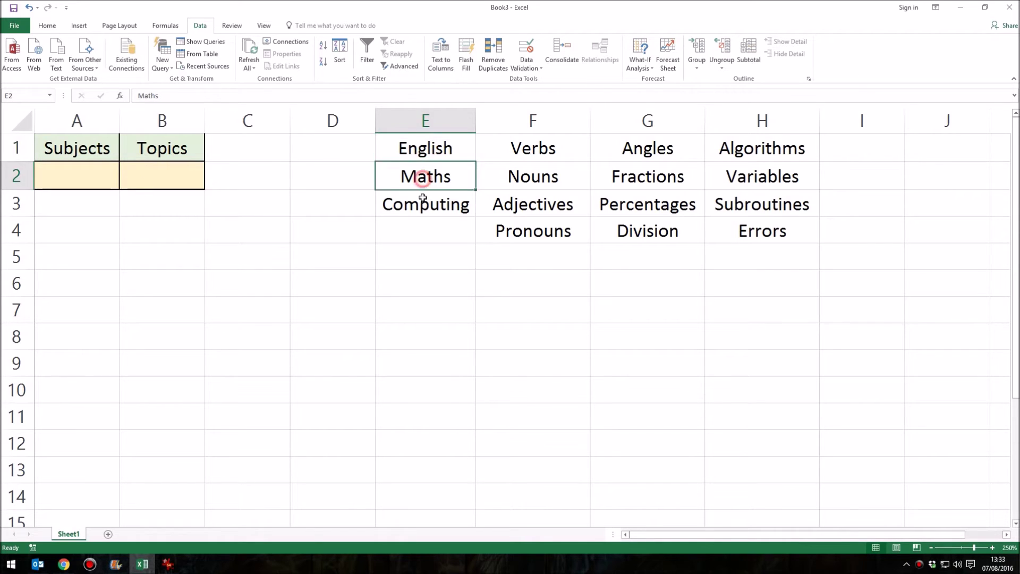
pyautogui.click(423, 207)
pyautogui.click(423, 159)
pyautogui.click(422, 175)
pyautogui.click(419, 204)
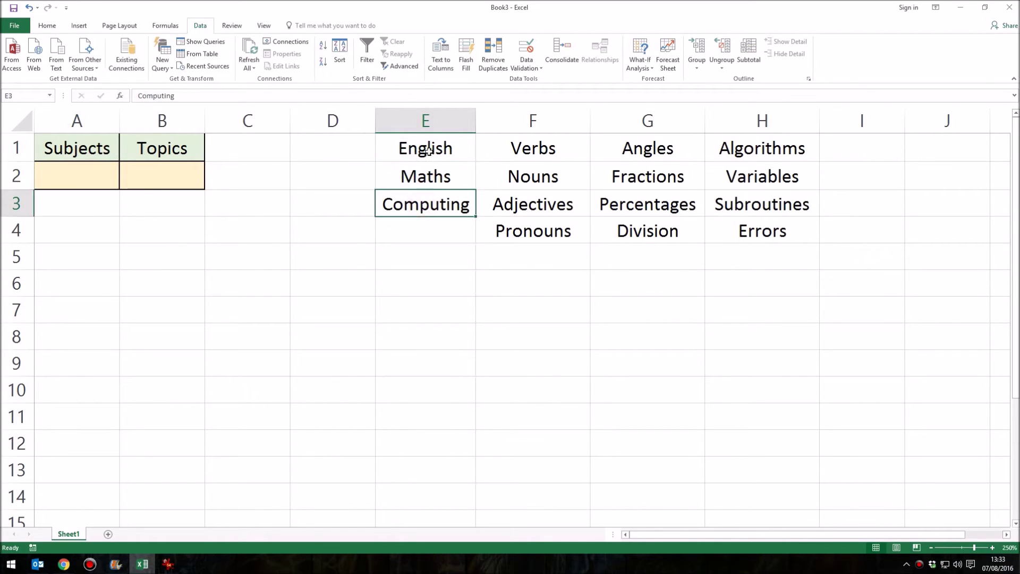
pyautogui.click(427, 150)
pyautogui.click(425, 176)
pyautogui.click(430, 210)
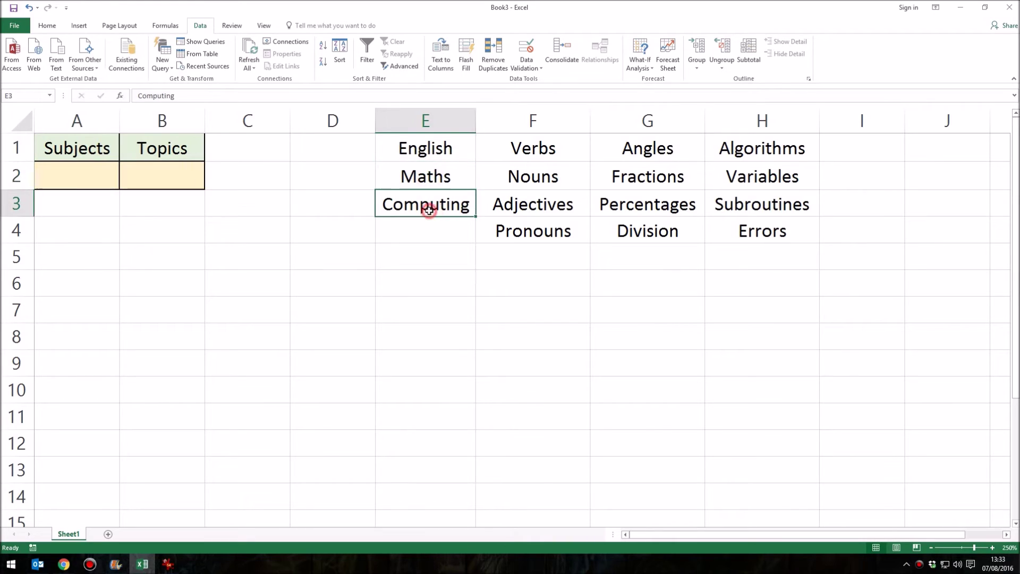
pyautogui.click(414, 154)
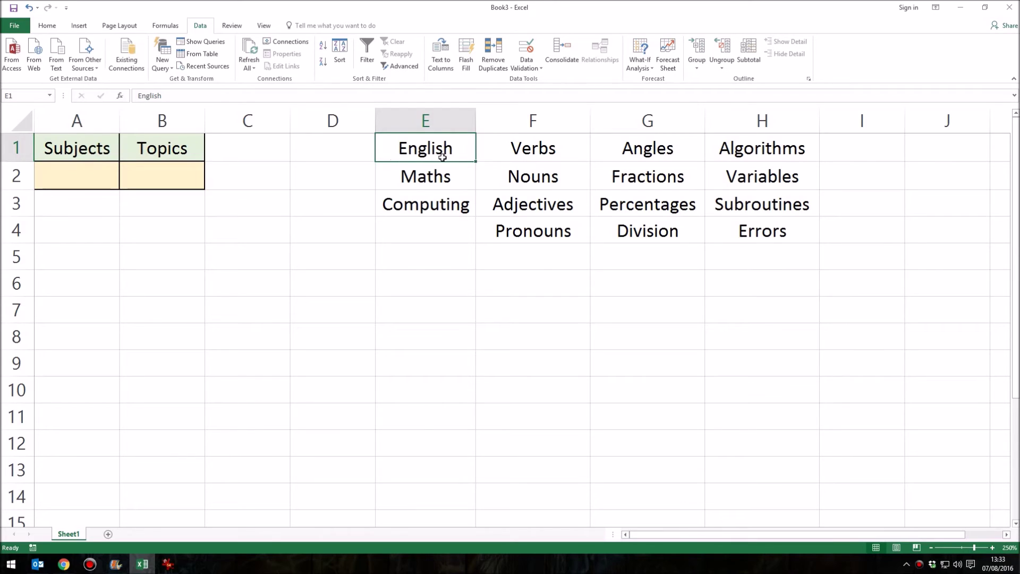
# Name the English topics range F1:F4 'English'.
pyautogui.moveTo(524, 149); pyautogui.dragTo(527, 240)
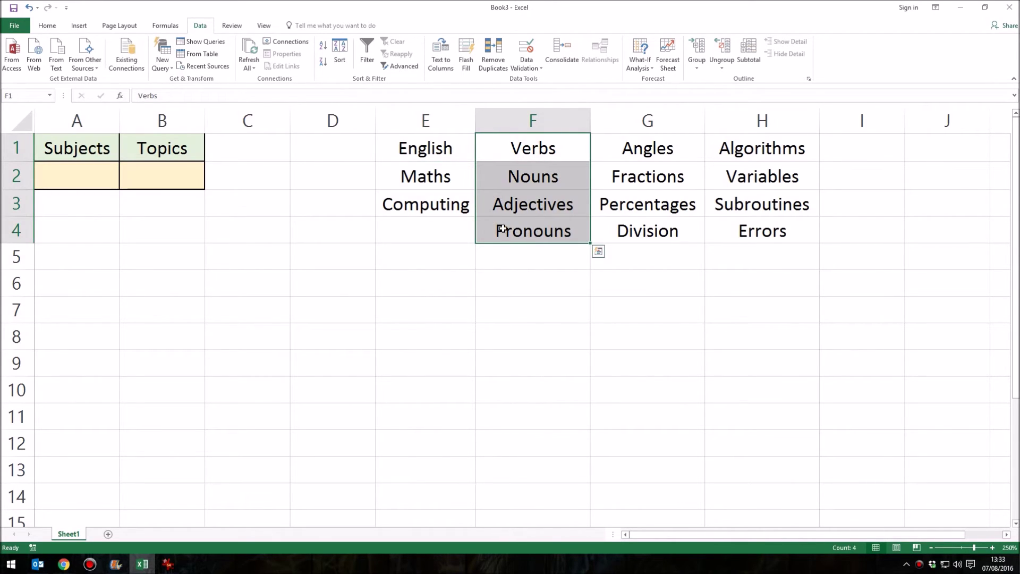
pyautogui.click(25, 97)
pyautogui.write('English')
pyautogui.press('Return')
pyautogui.click(455, 355)
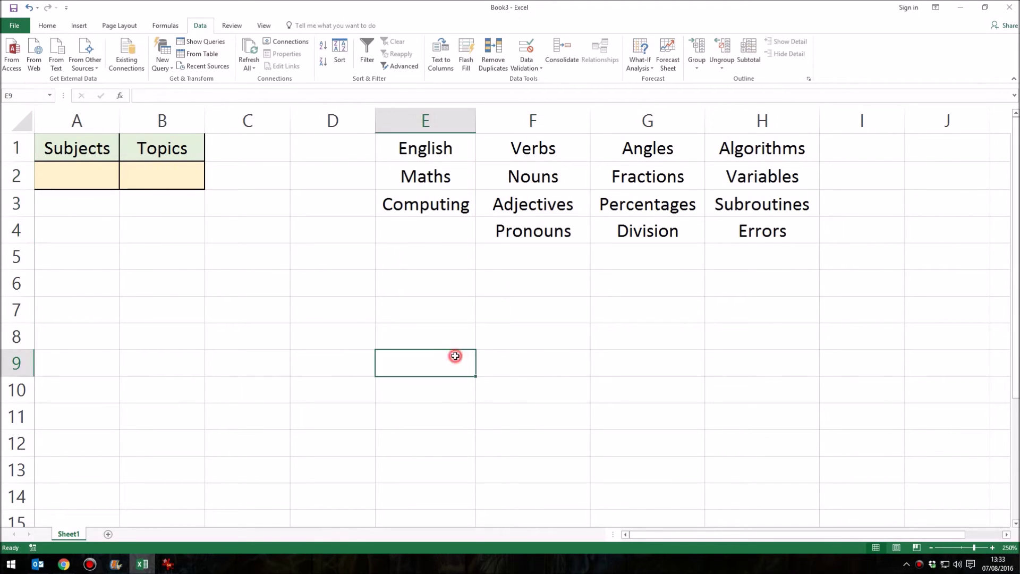
pyautogui.click(425, 149)
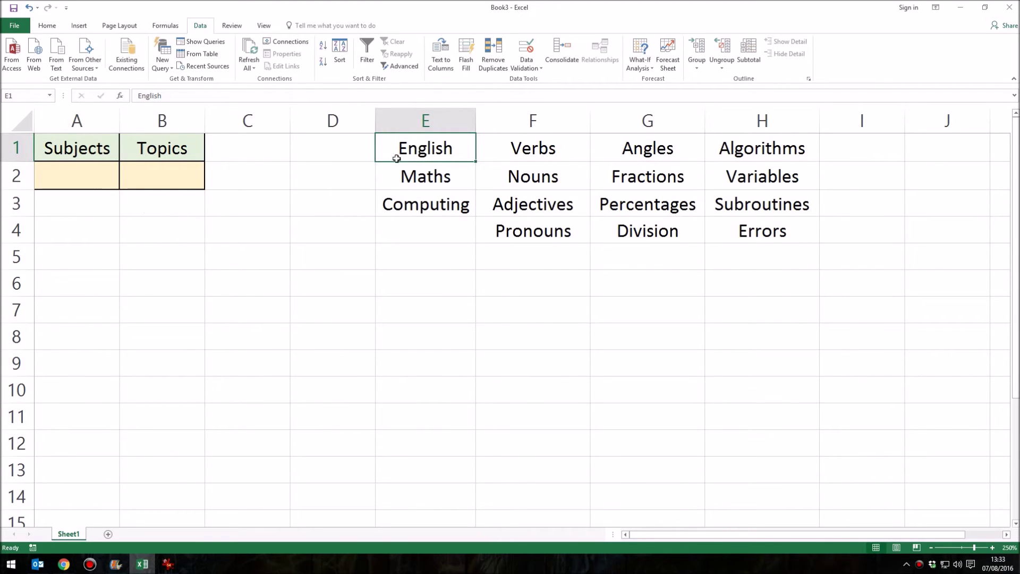
pyautogui.click(415, 149)
pyautogui.moveTo(433, 149); pyautogui.dragTo(426, 205)
pyautogui.click(426, 151)
# Name the Maths topics range G1:G4 'Maths'.
pyautogui.moveTo(526, 151); pyautogui.dragTo(514, 226)
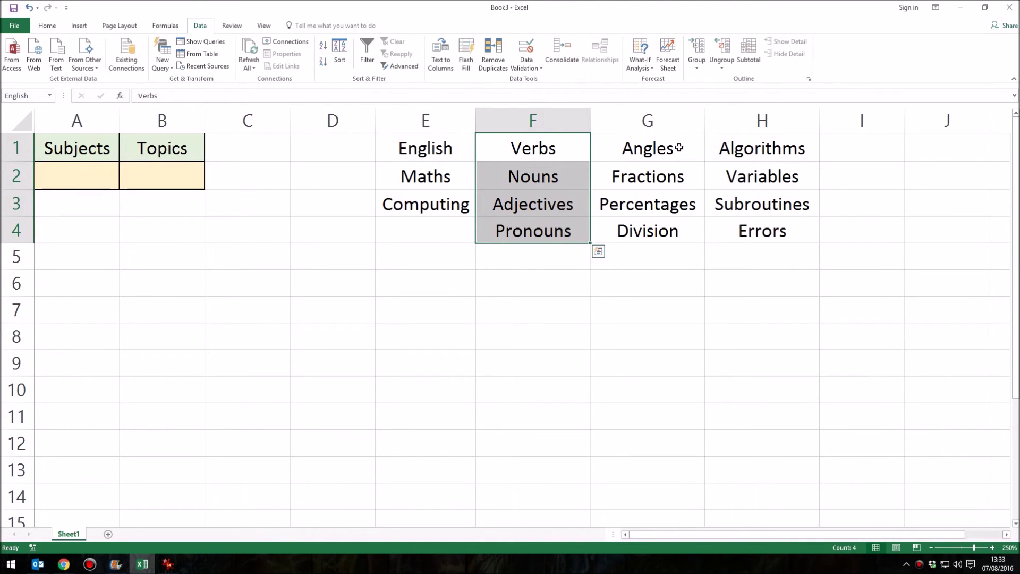
pyautogui.moveTo(657, 146); pyautogui.dragTo(651, 229)
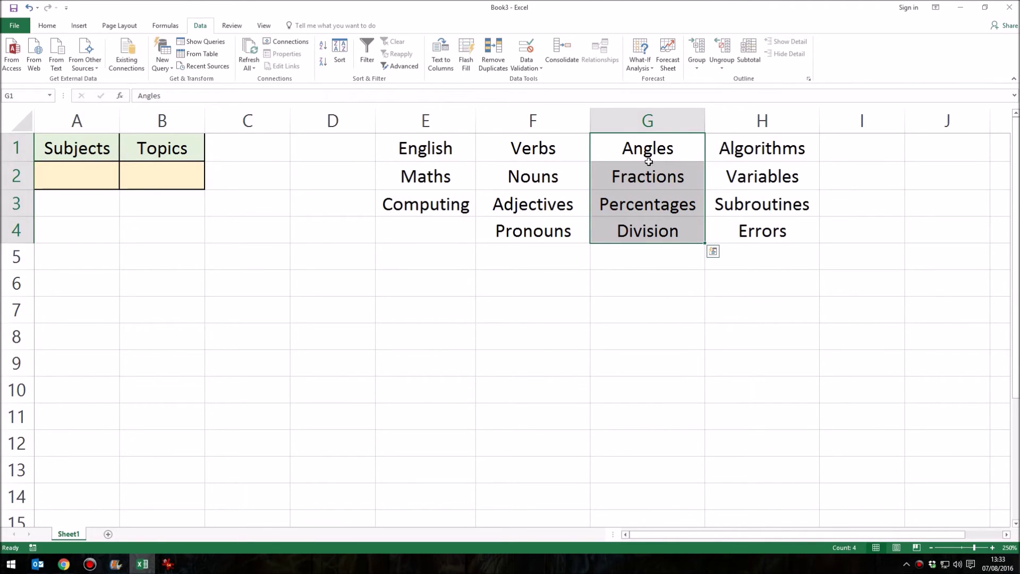
pyautogui.click(17, 97)
pyautogui.write('Maths')
pyautogui.press('Return')
pyautogui.click(433, 176)
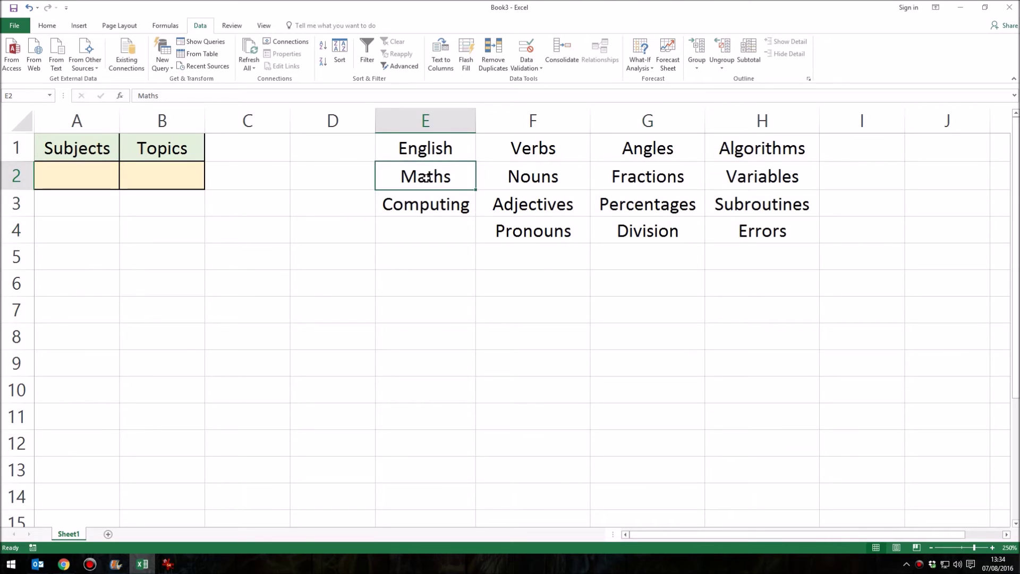
# Name the Computing topics range H1:H4 'computing', then select cell B2.
pyautogui.moveTo(782, 153); pyautogui.dragTo(772, 233)
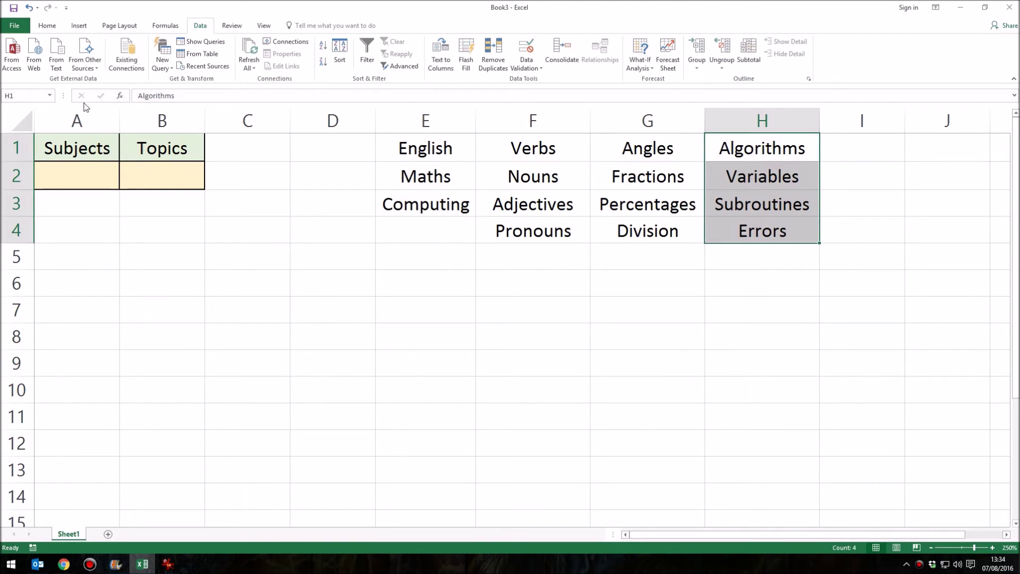
pyautogui.click(25, 96)
pyautogui.write('computing')
pyautogui.press('Return')
pyautogui.click(464, 201)
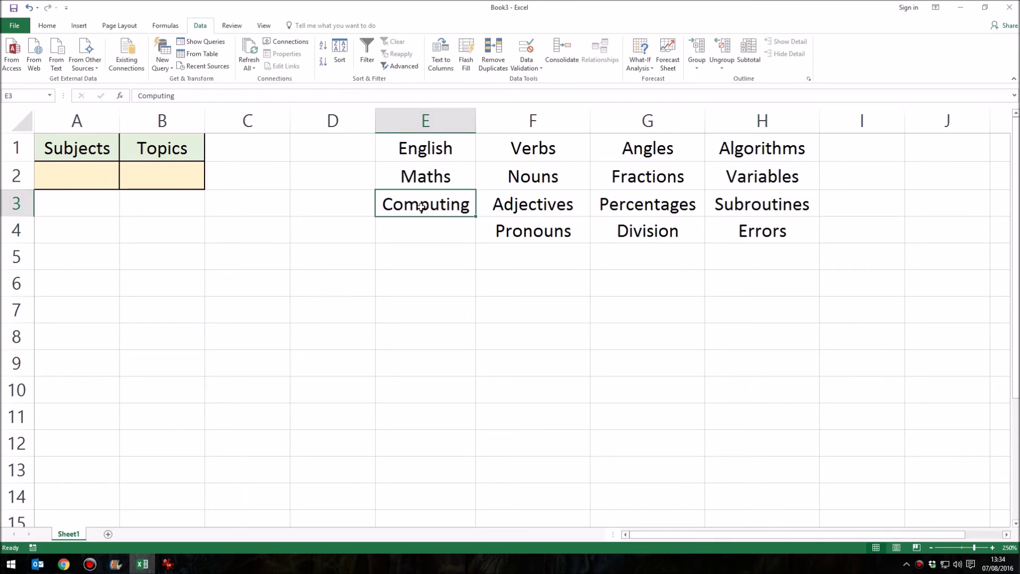
pyautogui.click(156, 177)
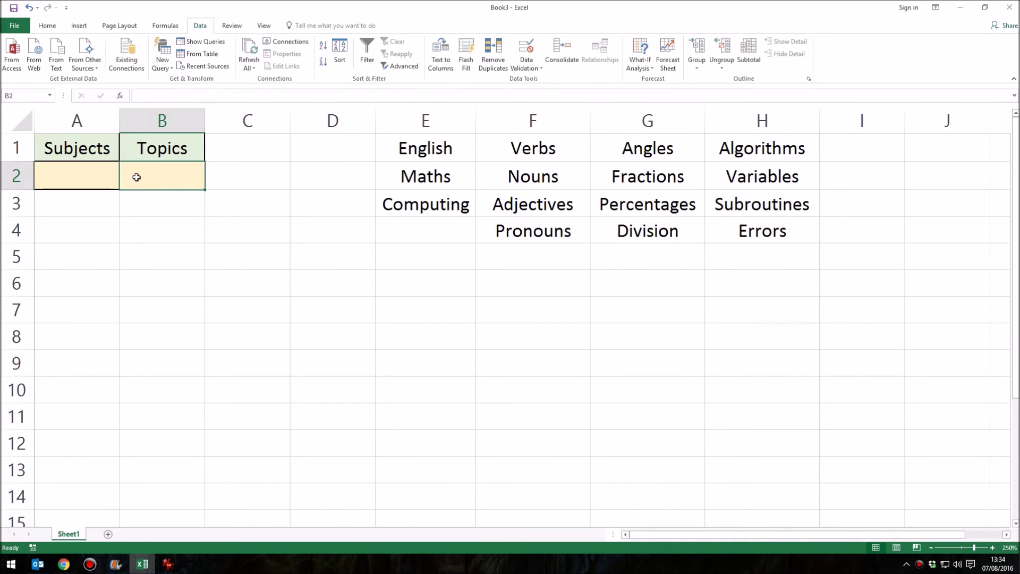
# In B2's Data Validation, allow a List and enter =indirect(A2) as the source.
pyautogui.click(199, 27)
pyautogui.click(531, 51)
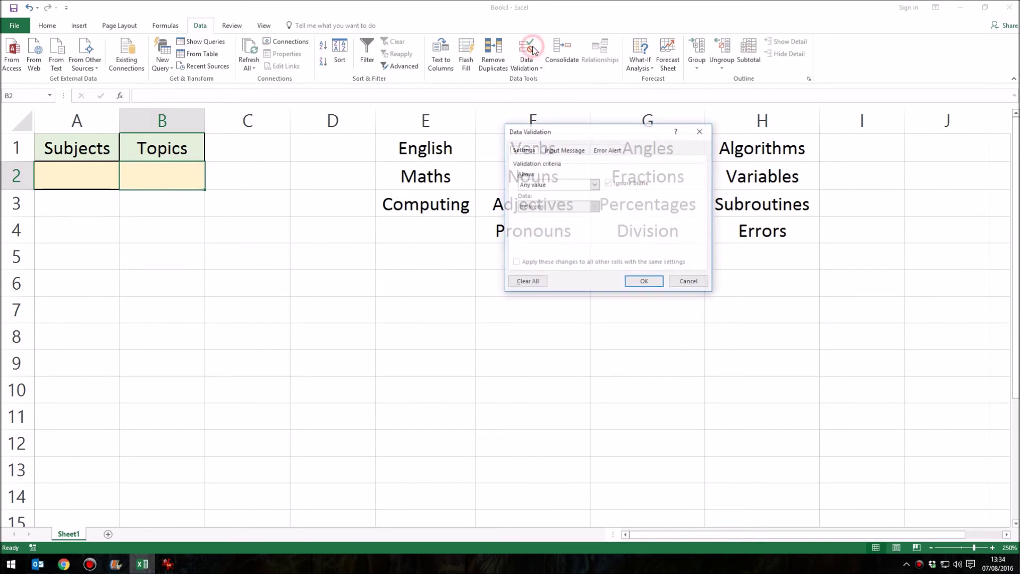
pyautogui.click(545, 186)
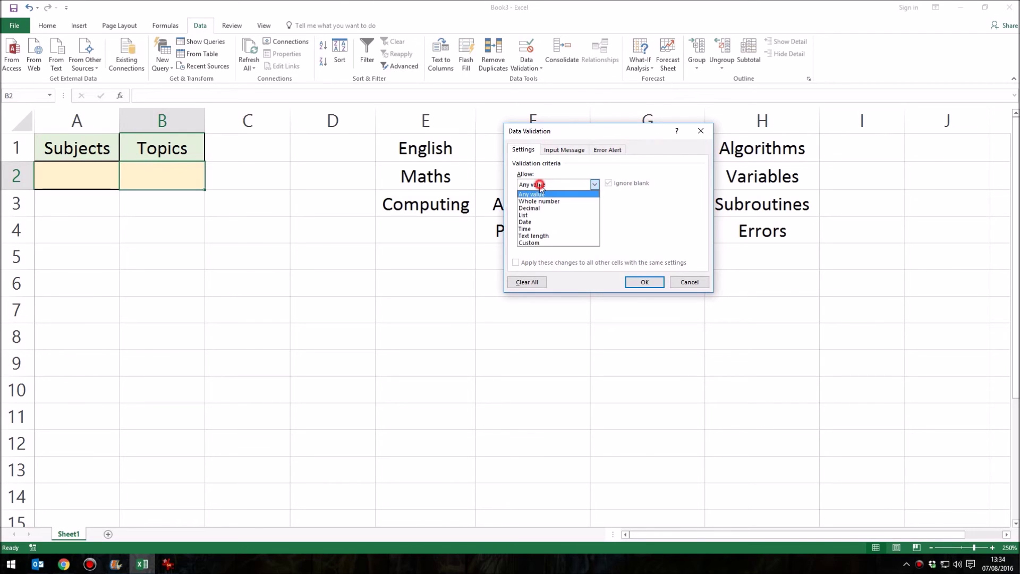
pyautogui.click(531, 216)
pyautogui.click(534, 228)
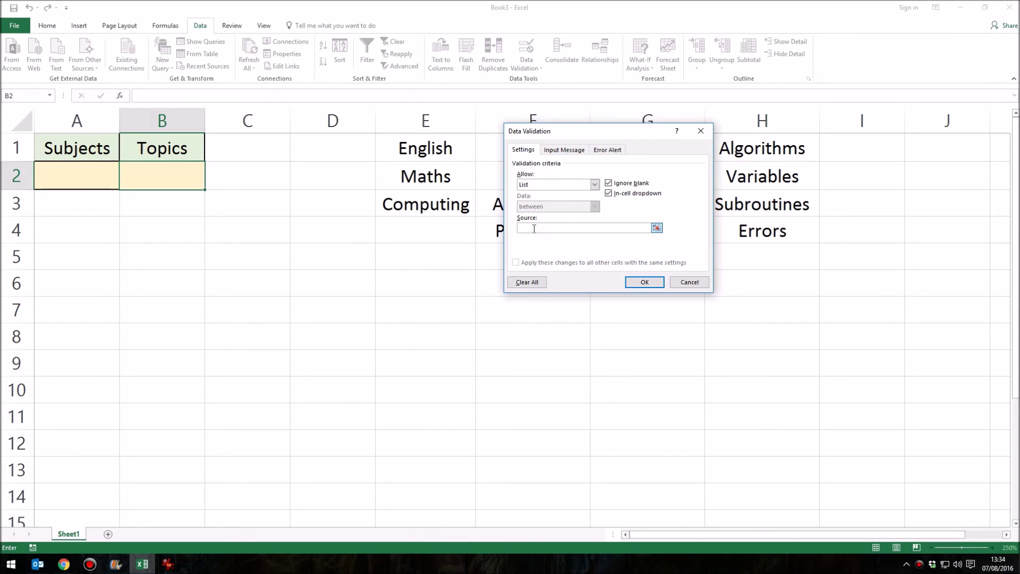
pyautogui.write('=indirect')
pyautogui.click(555, 229)
# Apply B2's list validation and accept the source-error warning with Yes.
pyautogui.moveTo(606, 131); pyautogui.dragTo(429, 259)
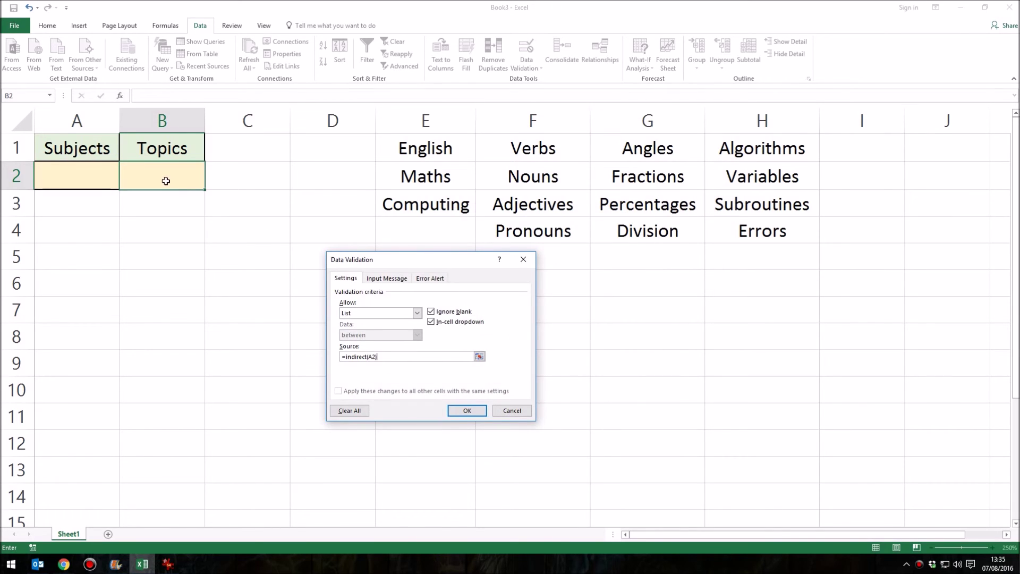
pyautogui.click(472, 412)
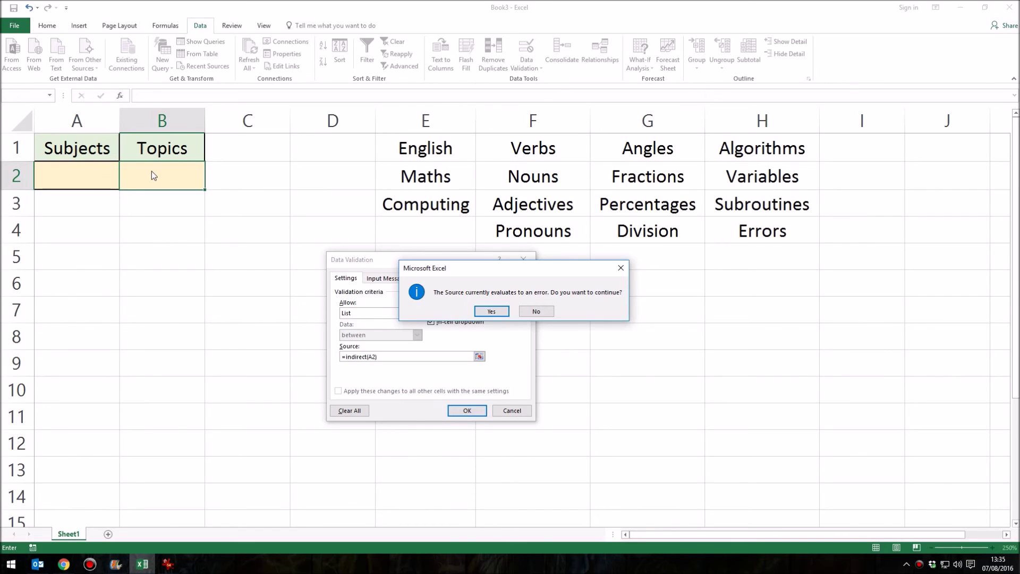
pyautogui.click(485, 313)
# Test A2's Subjects drop-down, then try opening B2's Topics list.
pyautogui.click(444, 308)
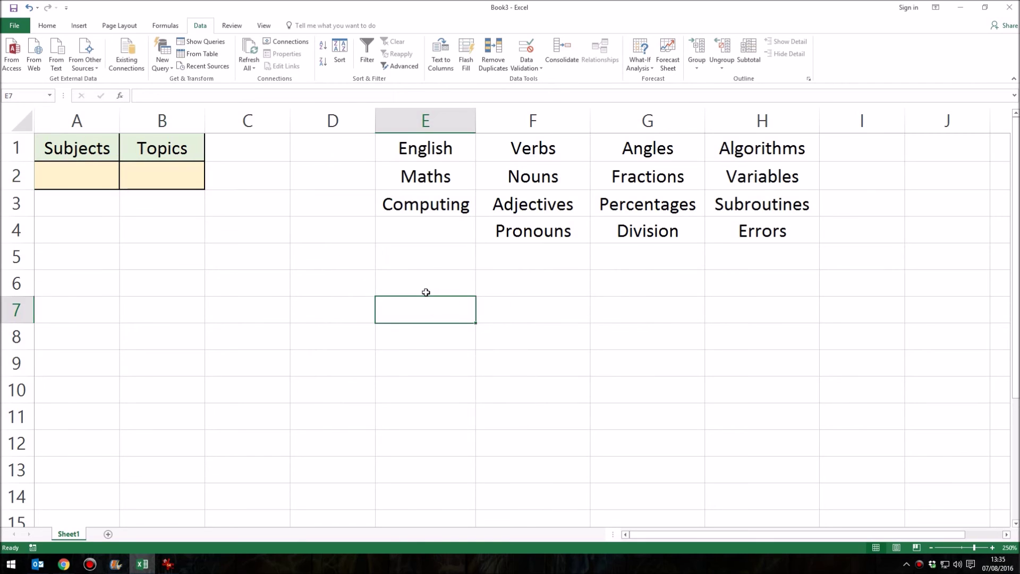
pyautogui.click(61, 170)
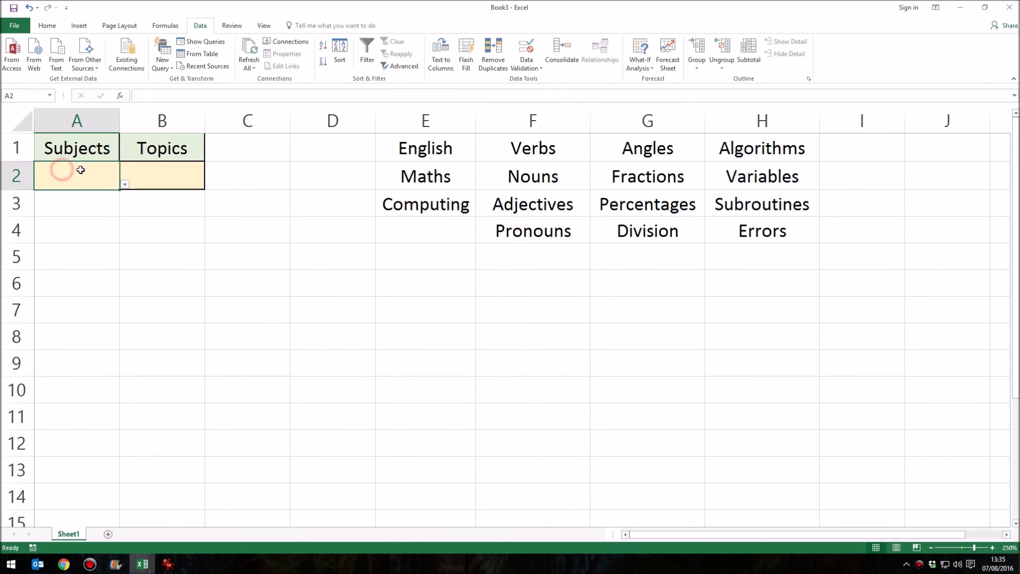
pyautogui.click(125, 185)
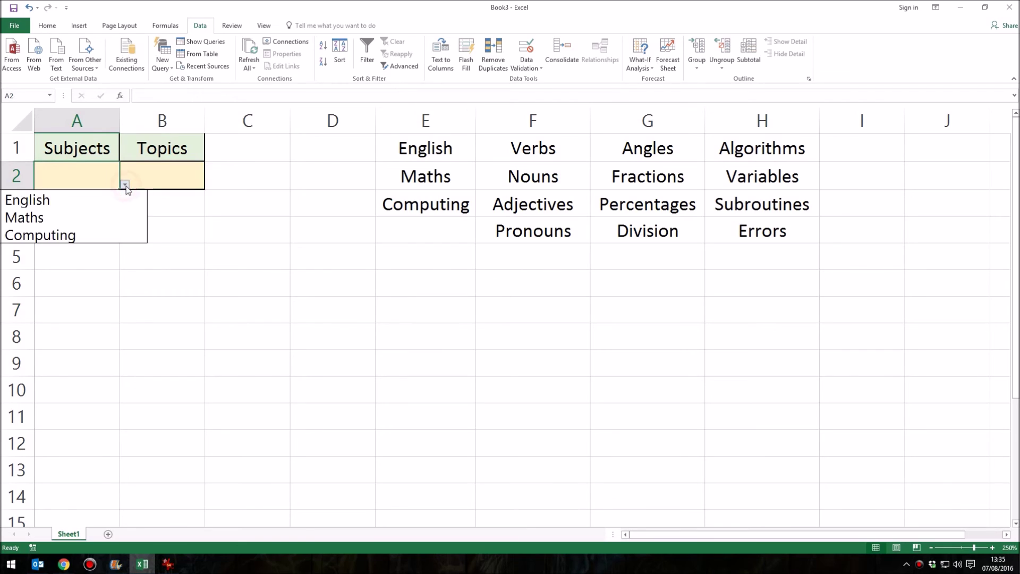
pyautogui.click(126, 186)
pyautogui.click(149, 179)
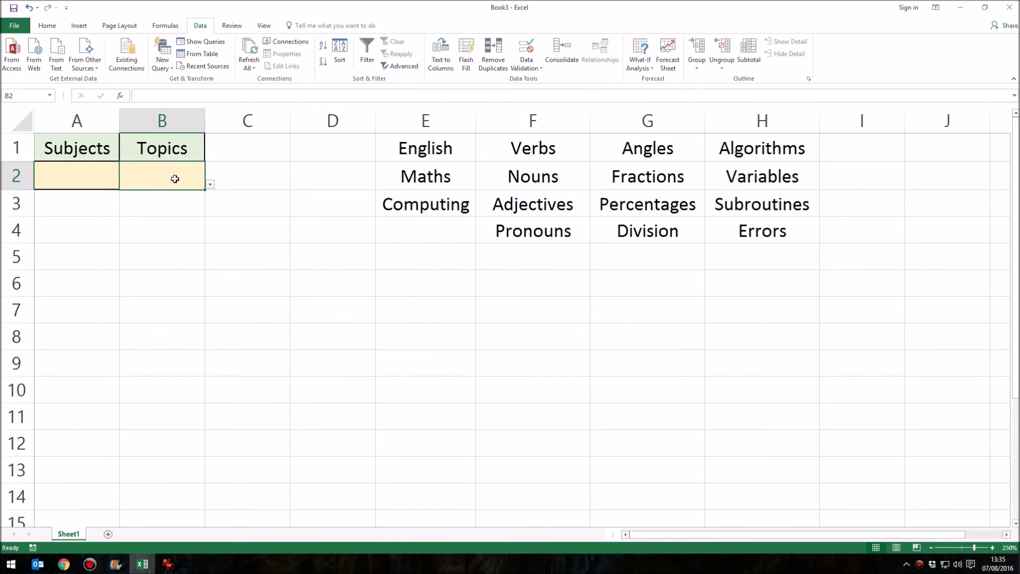
pyautogui.click(211, 186)
pyautogui.click(211, 186)
pyautogui.click(172, 174)
# Pick English as the subject in A2, then check B2 and the English heading in E1.
pyautogui.click(63, 182)
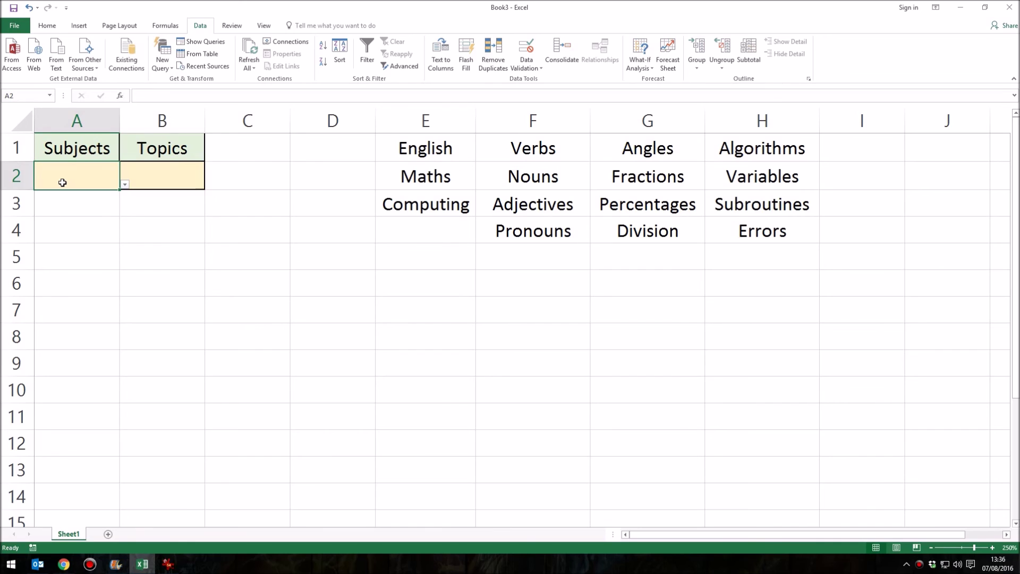
pyautogui.click(125, 185)
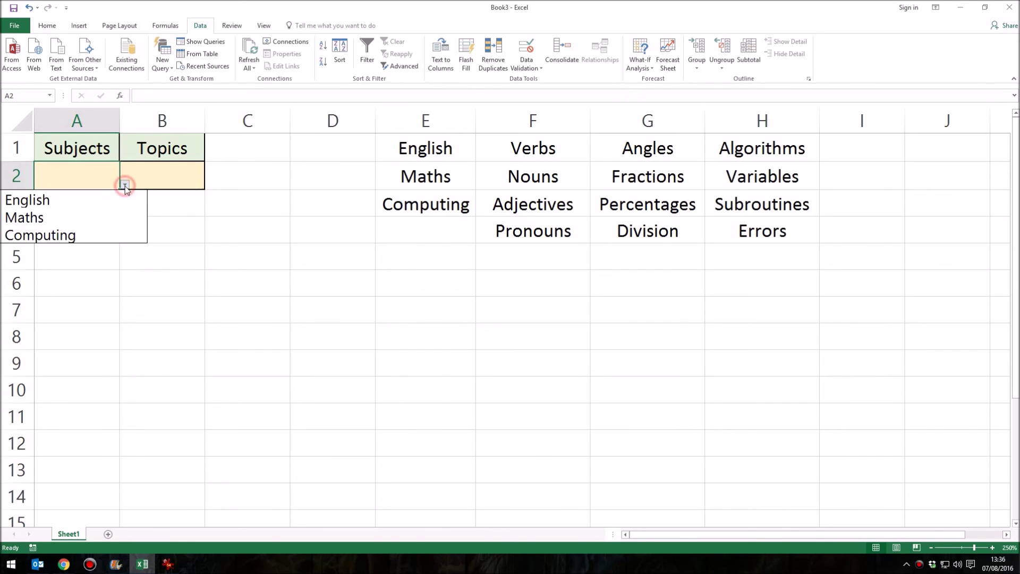
pyautogui.click(42, 201)
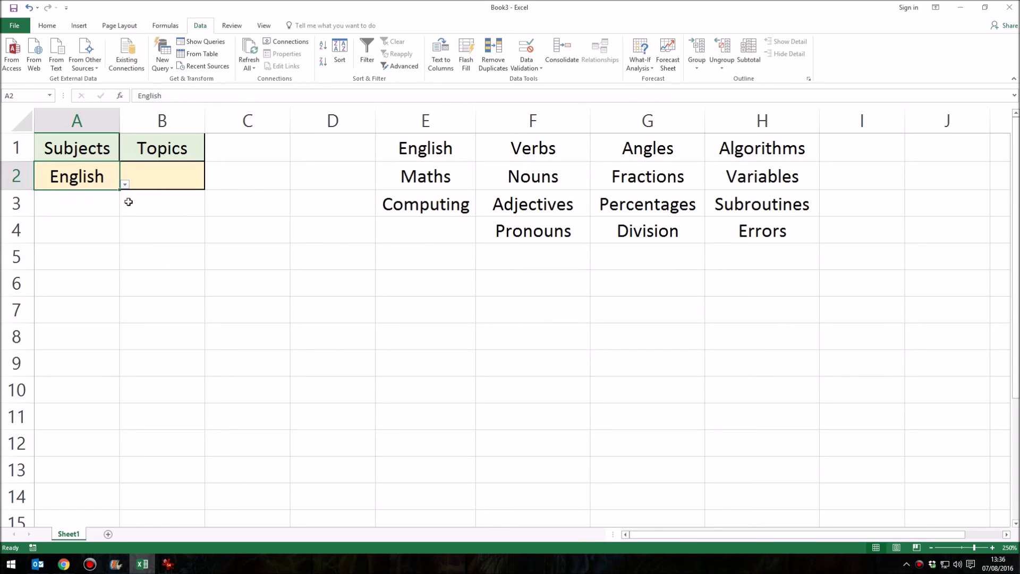
pyautogui.click(169, 177)
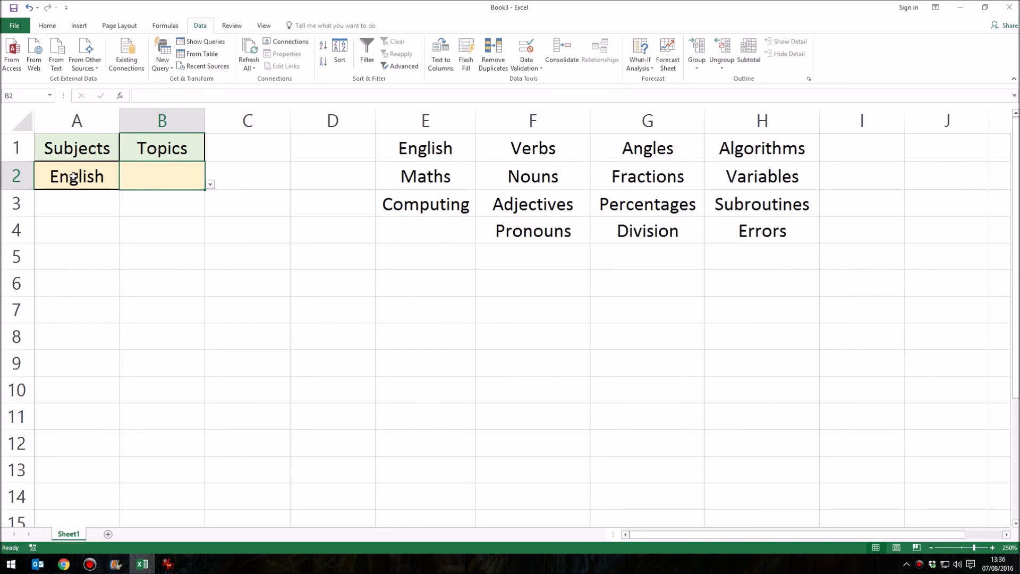
pyautogui.click(428, 148)
# Highlight the English topics in F1:F4 and confirm B2's Topics list shows them.
pyautogui.click(534, 150)
pyautogui.moveTo(534, 149); pyautogui.dragTo(533, 234)
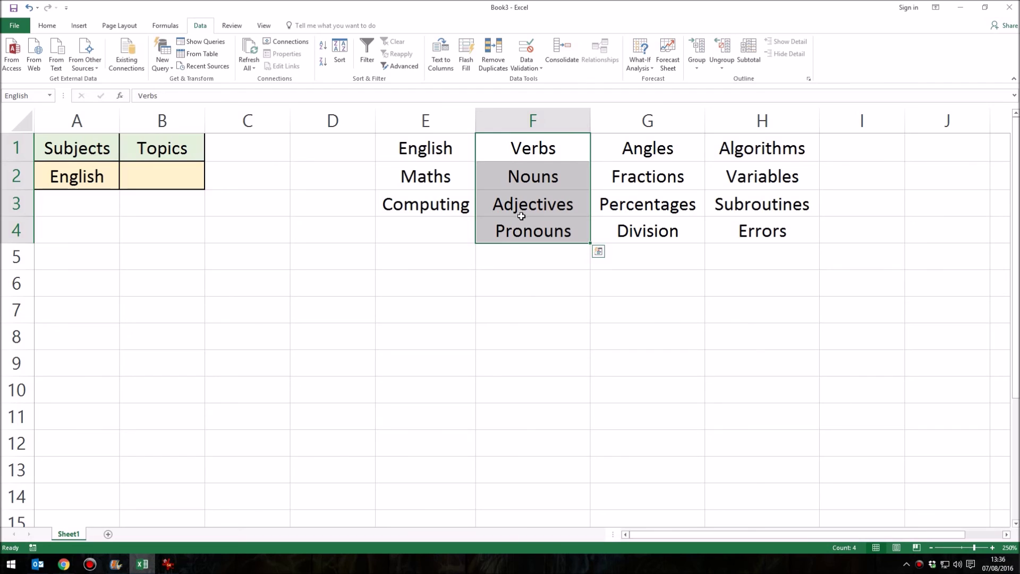
pyautogui.click(161, 175)
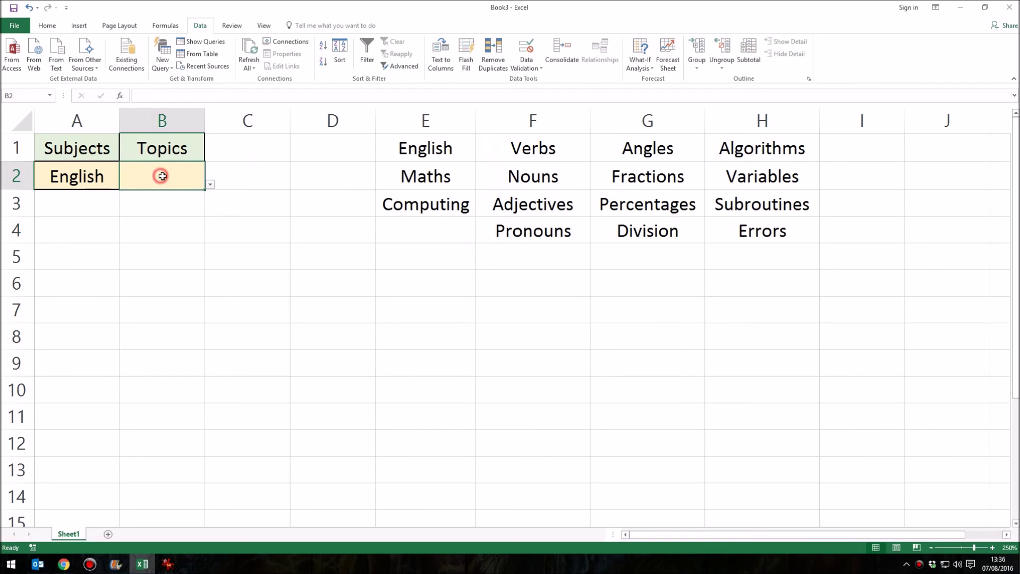
pyautogui.click(210, 186)
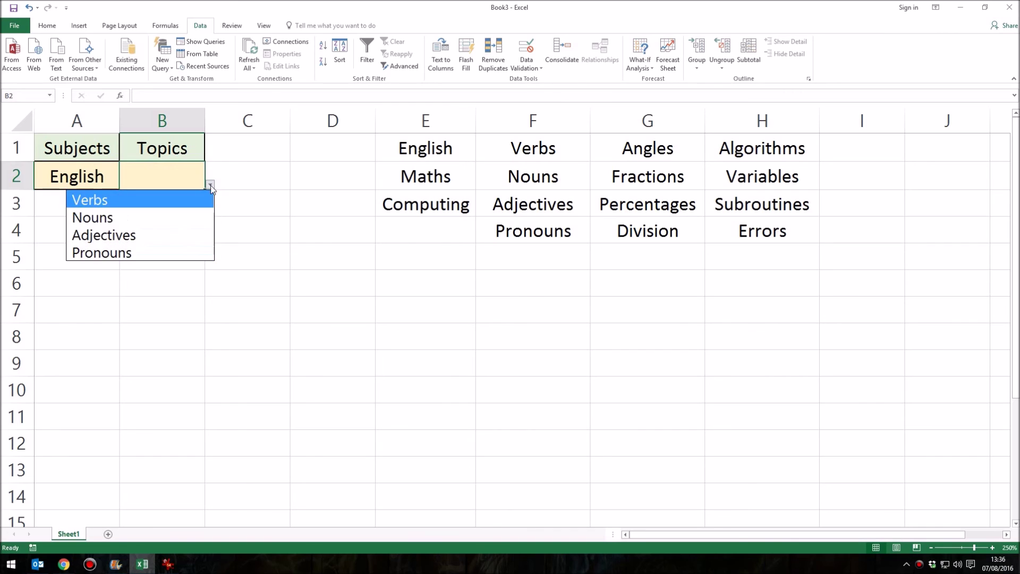
pyautogui.click(211, 185)
pyautogui.click(210, 184)
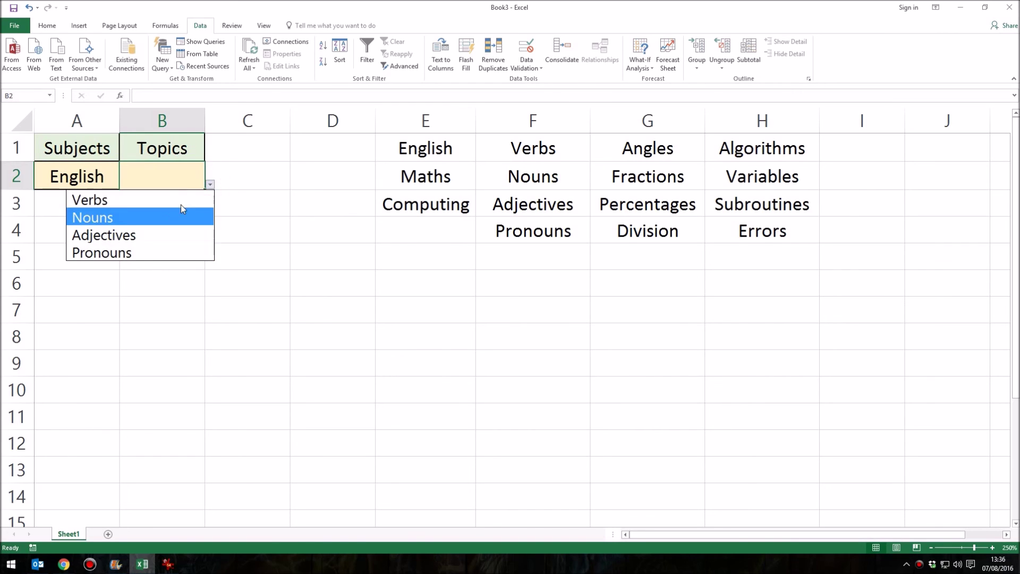
pyautogui.click(210, 183)
# Set A2 to Computing and confirm B2 now lists Algorithms, Variables, Subroutines and Errors.
pyautogui.click(88, 184)
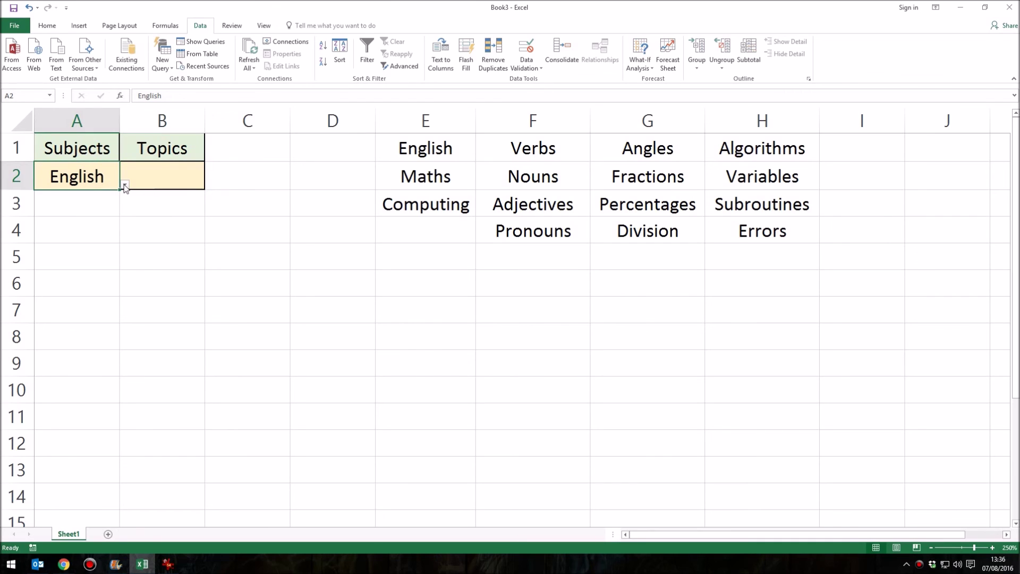
pyautogui.click(125, 185)
pyautogui.click(80, 234)
pyautogui.click(172, 177)
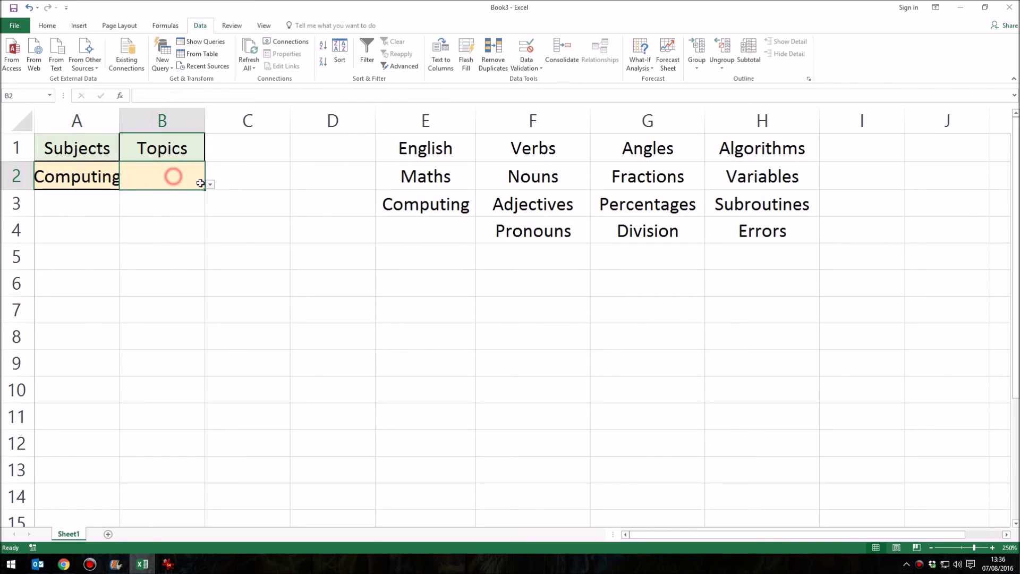
pyautogui.click(211, 184)
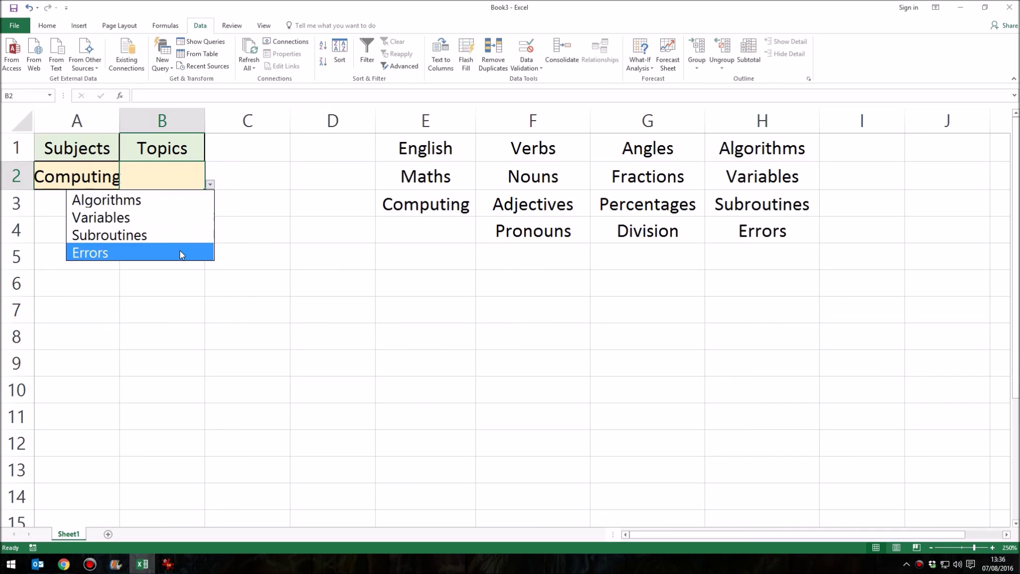
pyautogui.click(210, 184)
pyautogui.click(254, 178)
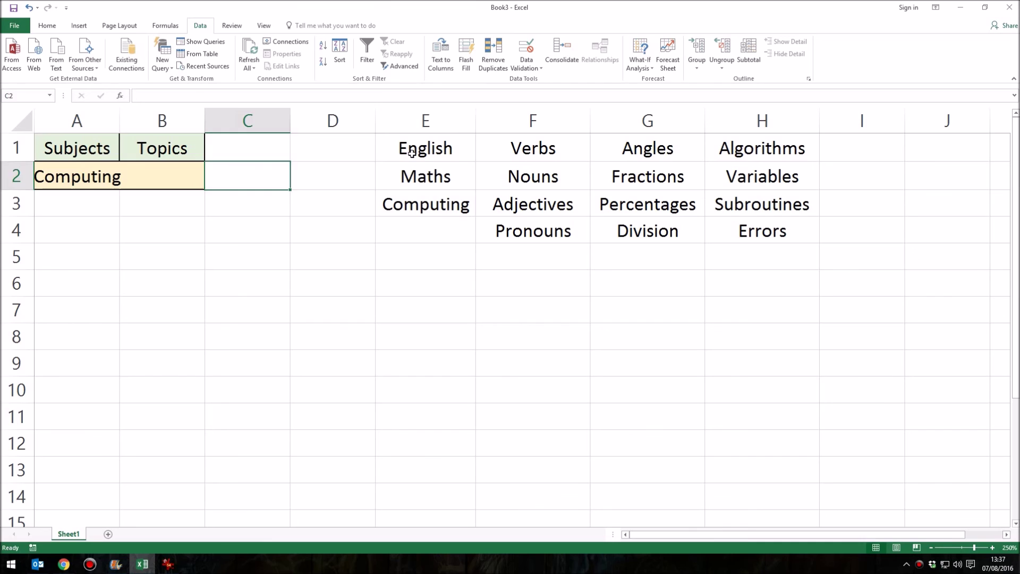
pyautogui.moveTo(413, 154); pyautogui.dragTo(441, 192)
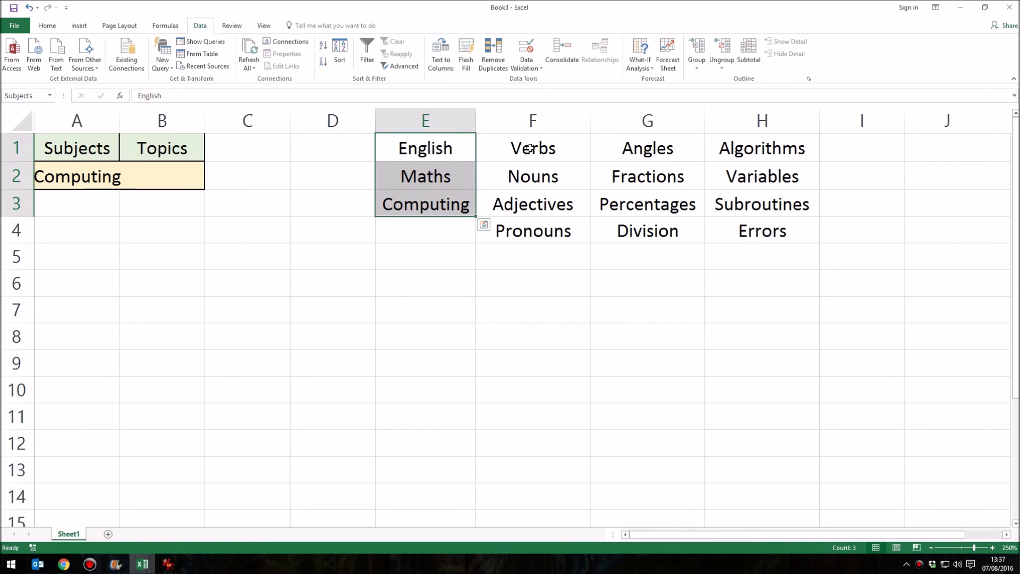
pyautogui.moveTo(521, 154); pyautogui.dragTo(524, 224)
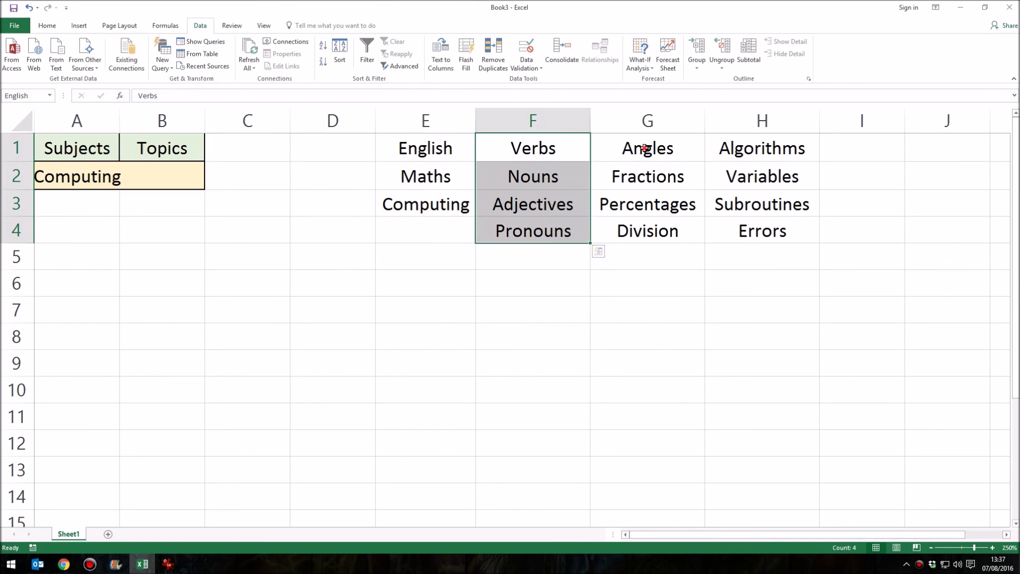
pyautogui.moveTo(643, 152); pyautogui.dragTo(638, 230)
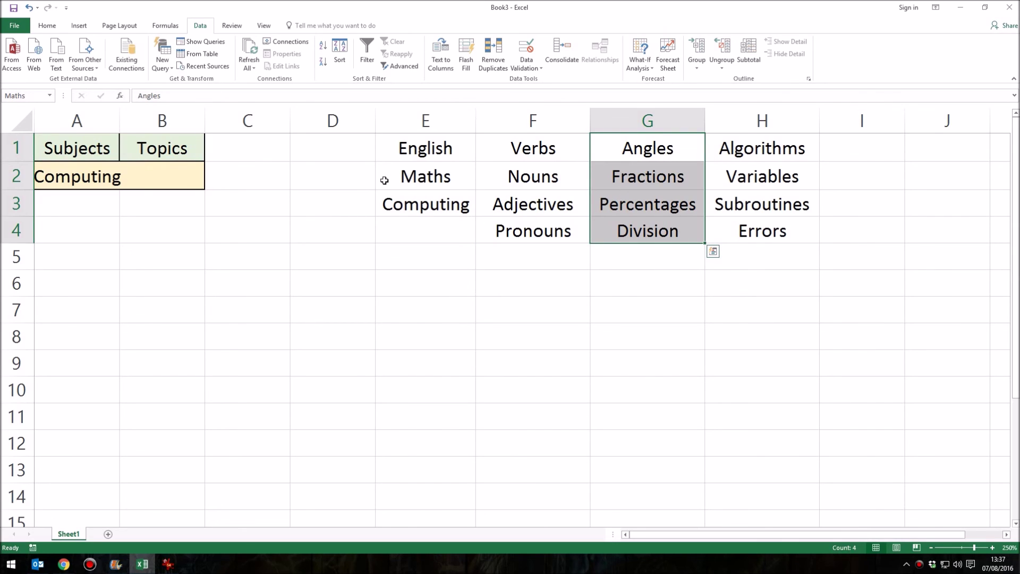
pyautogui.click(406, 229)
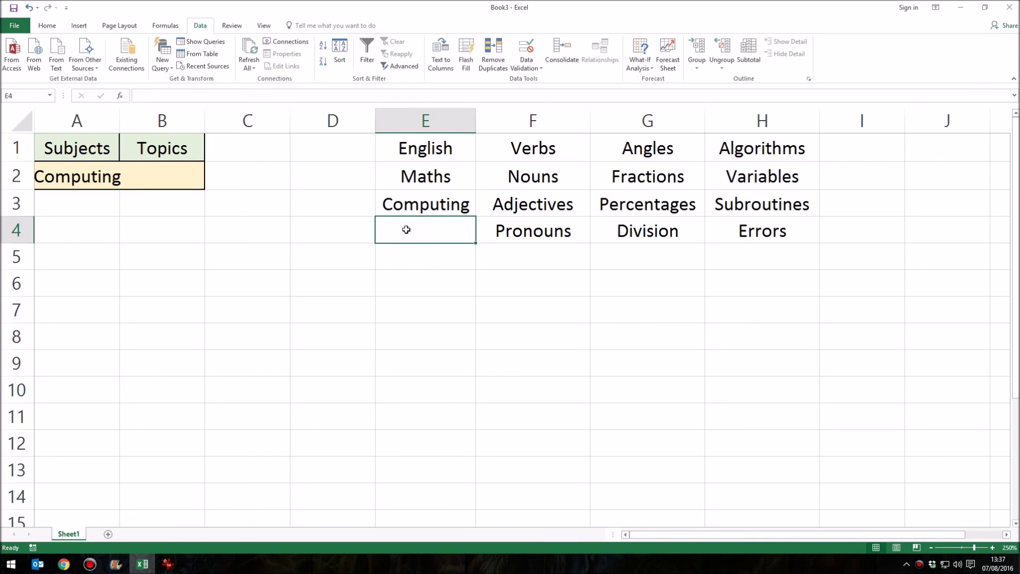
pyautogui.click(209, 266)
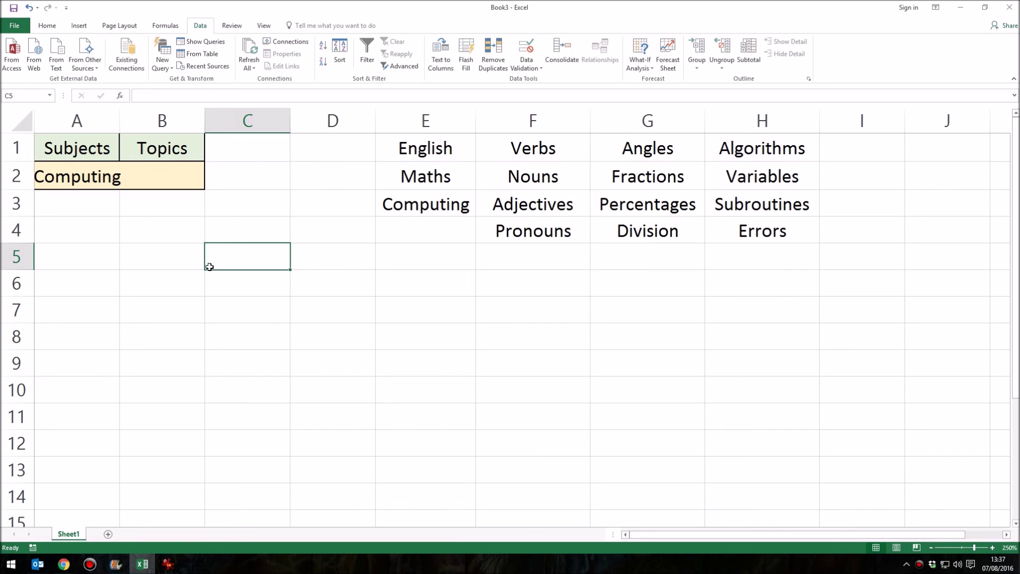
pyautogui.click(252, 152)
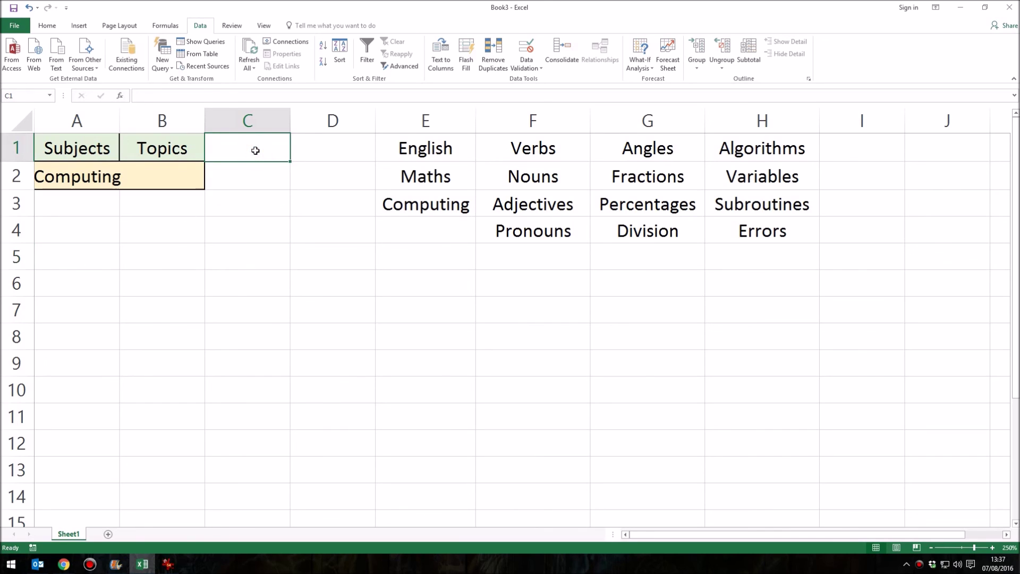
# Select the entire sheet and widen all columns to one uniform, larger width.
pyautogui.click(11, 124)
pyautogui.doubleClick(121, 119)
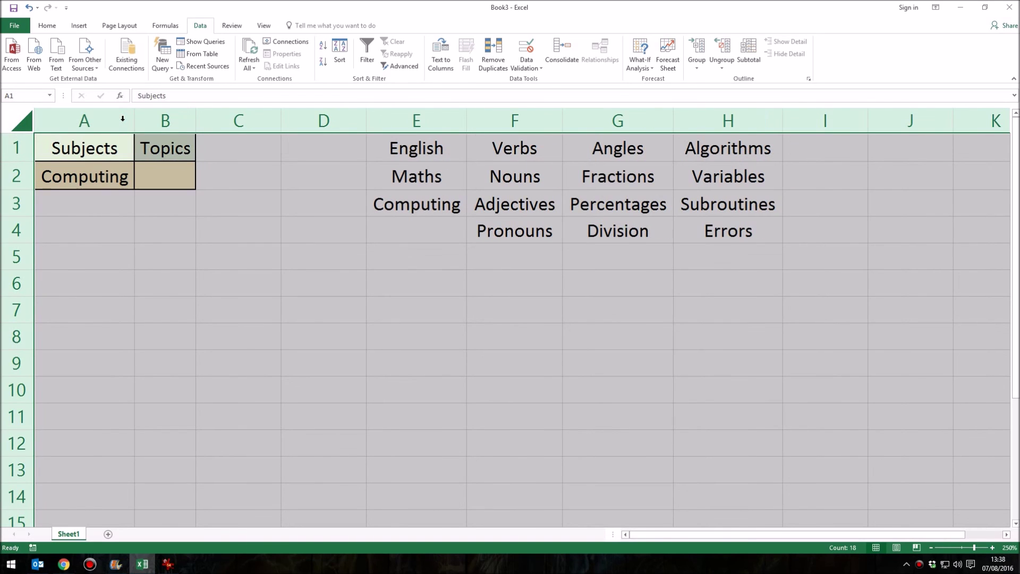
pyautogui.moveTo(122, 119); pyautogui.dragTo(155, 120)
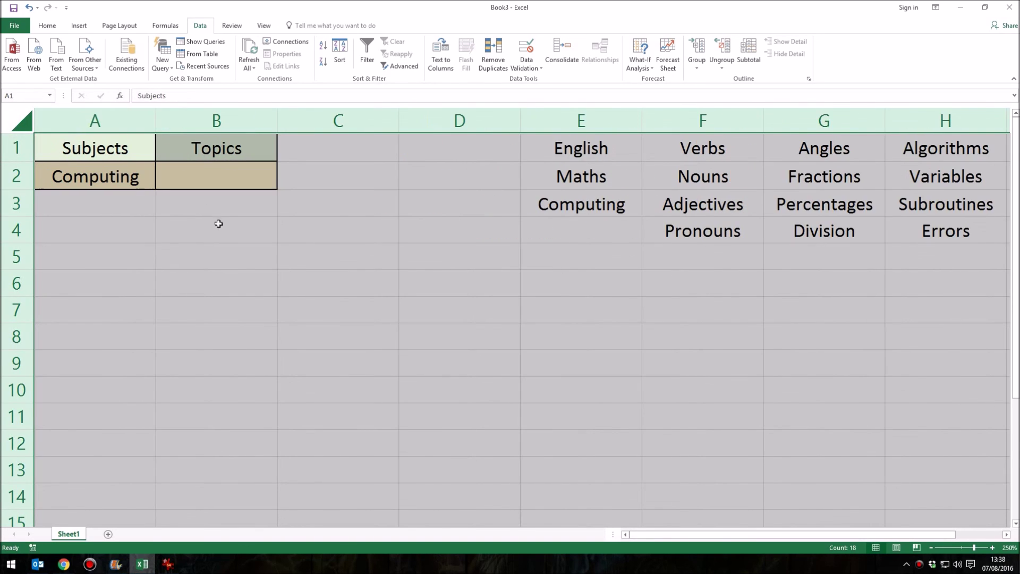
pyautogui.click(348, 183)
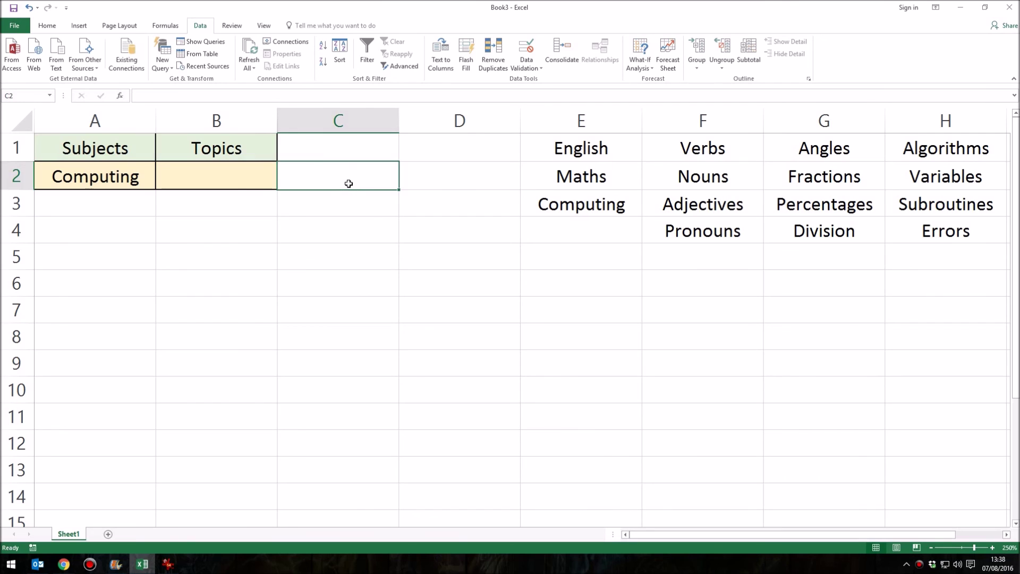